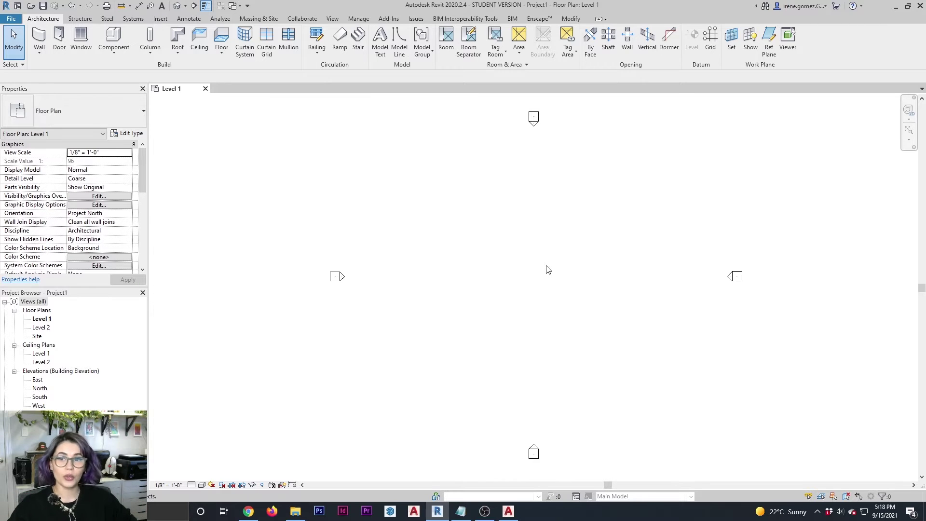
Switch to AutoCAD and review the condo floor plan in the CONDO PROJECT drawing.
{"action": "left_click", "coordinate": [507, 511]}
{"action": "middle_click_drag", "start_coordinate": [546, 304], "coordinate": [532, 303]}
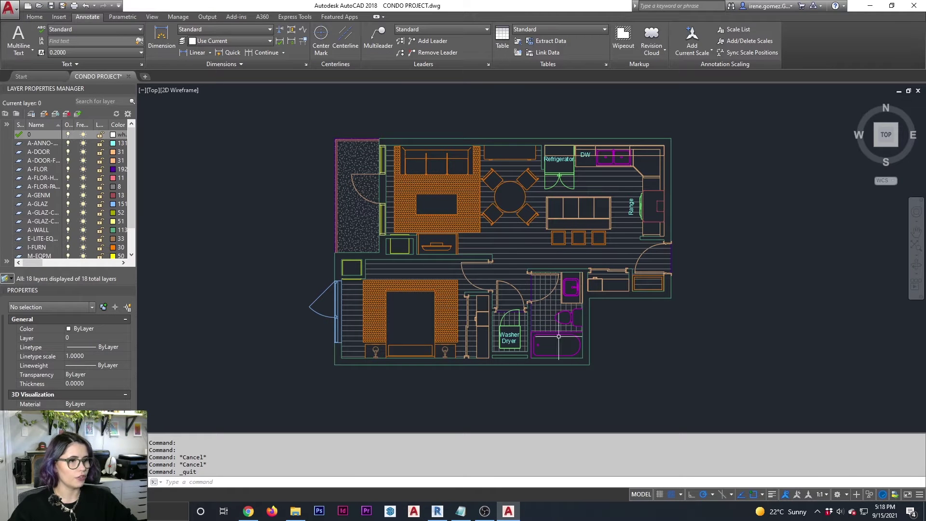
{"action": "middle_click_drag", "start_coordinate": [592, 311], "coordinate": [597, 313]}
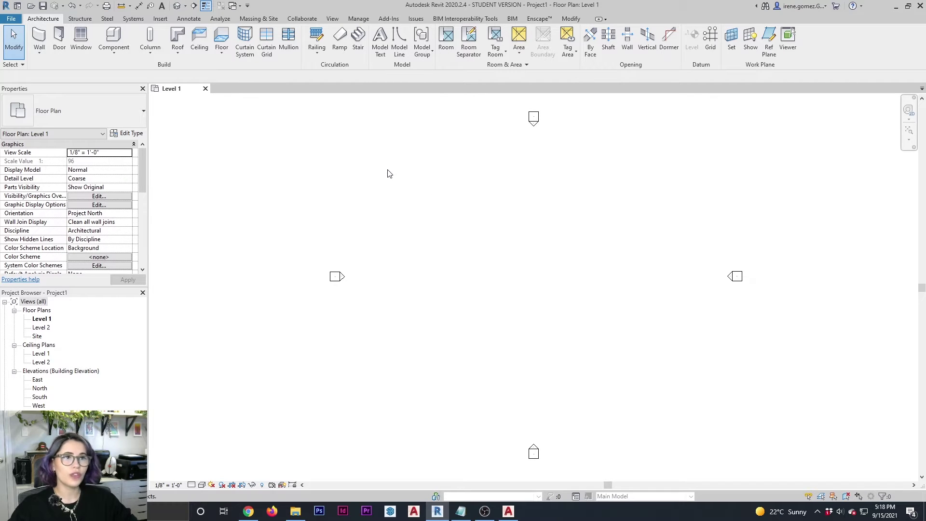
Import the condo CAD drawing from the Desktop onto Level 1 with preserved colors, all layers and auto-detected units.
{"action": "left_click", "coordinate": [161, 19]}
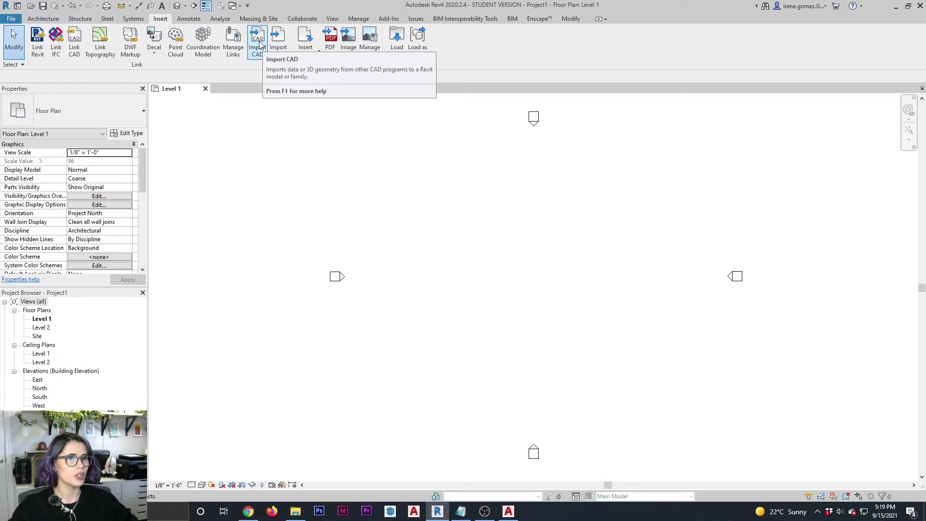
{"action": "left_click", "coordinate": [259, 45]}
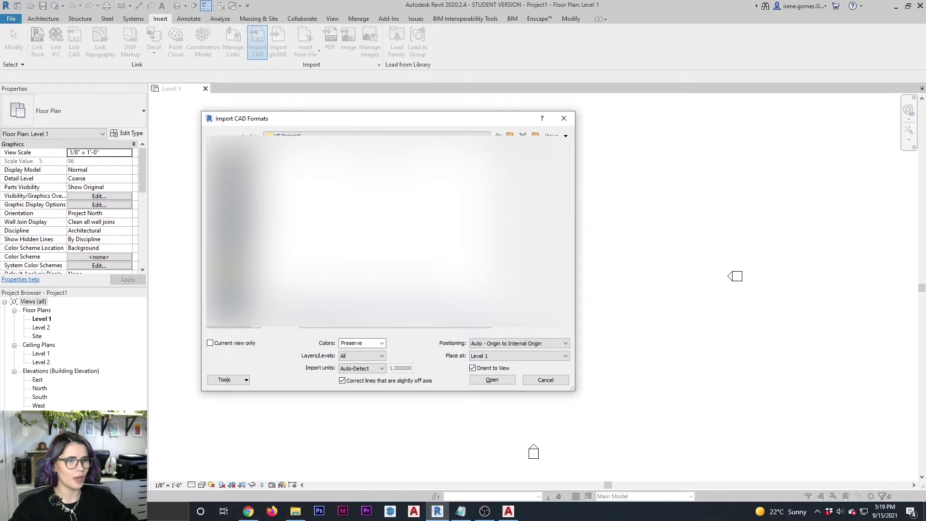
{"action": "left_click", "coordinate": [233, 300]}
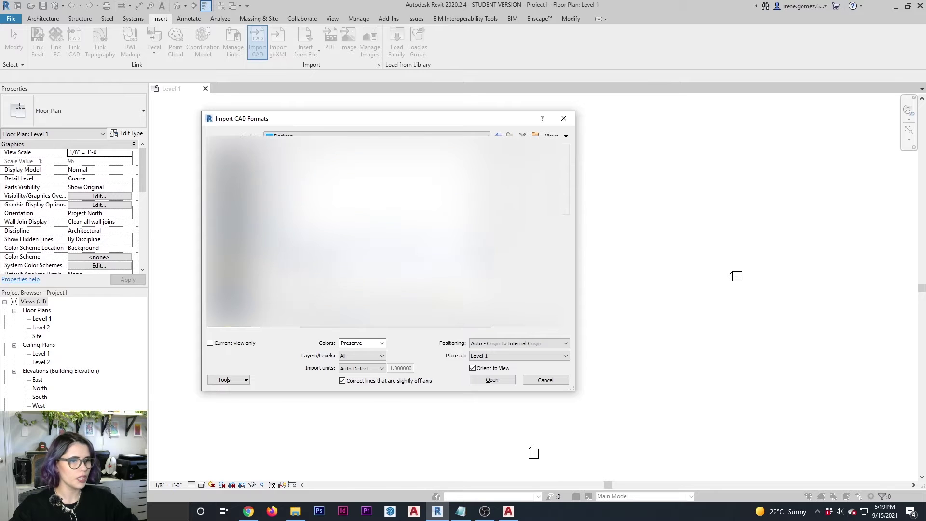
{"action": "left_click", "coordinate": [338, 250]}
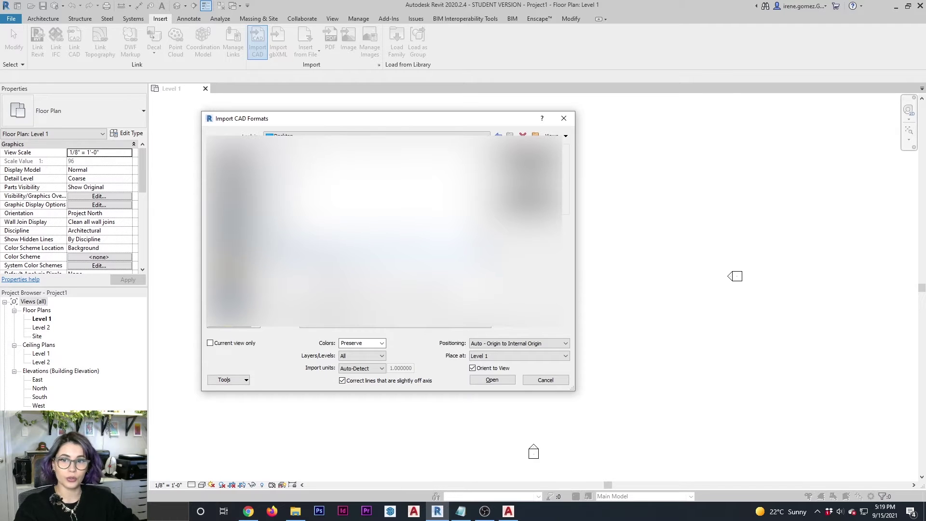
{"action": "left_click", "coordinate": [492, 381]}
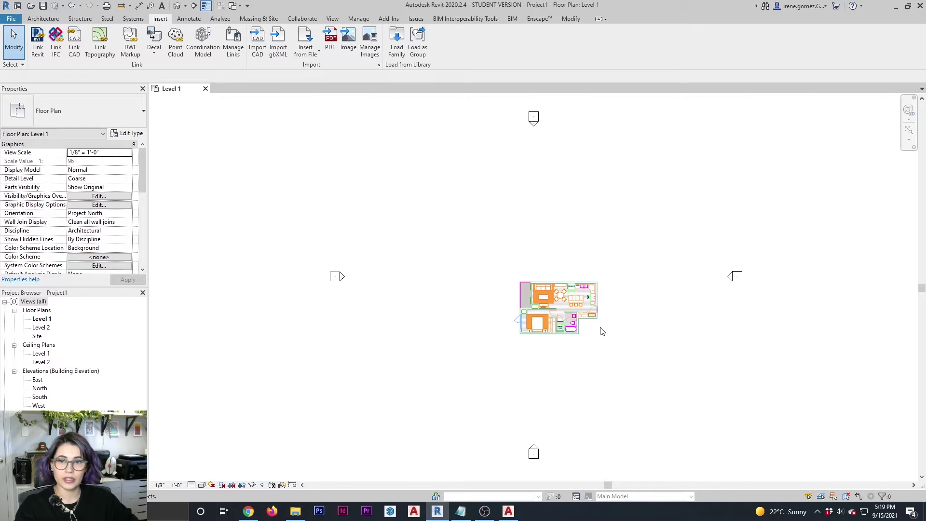
{"action": "scroll", "coordinate": [601, 332], "scroll_direction": "up", "scroll_amount": 6}
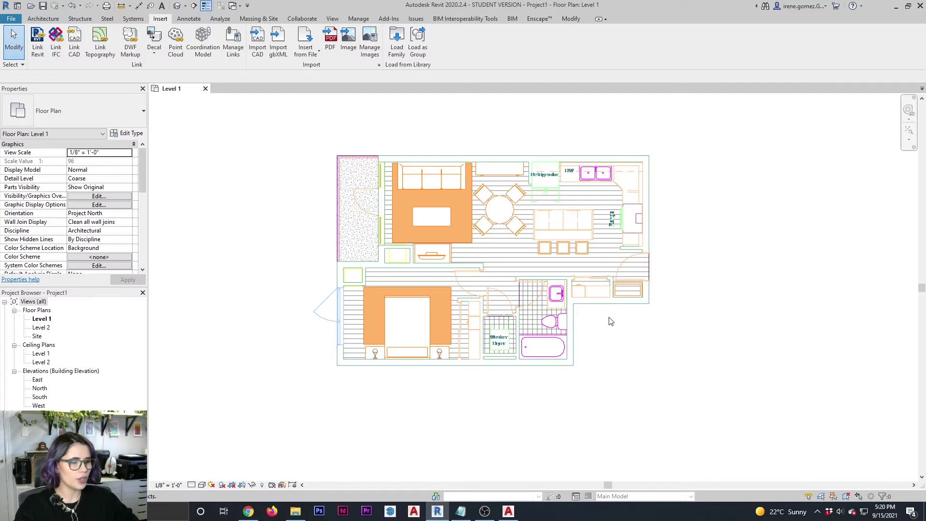
Switch to AutoCAD and measure the thickness of the exterior wall below the bathtub.
{"action": "left_click", "coordinate": [508, 511]}
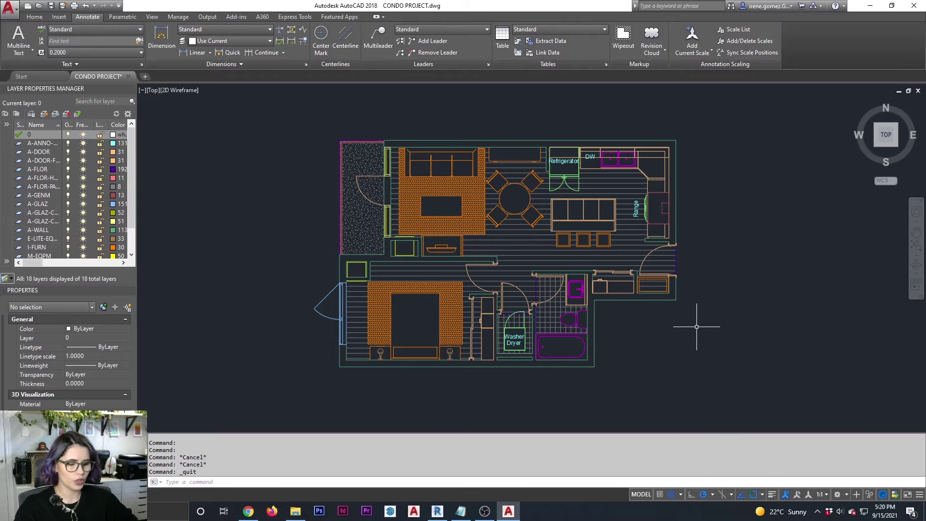
{"action": "type", "text": "DIST"}
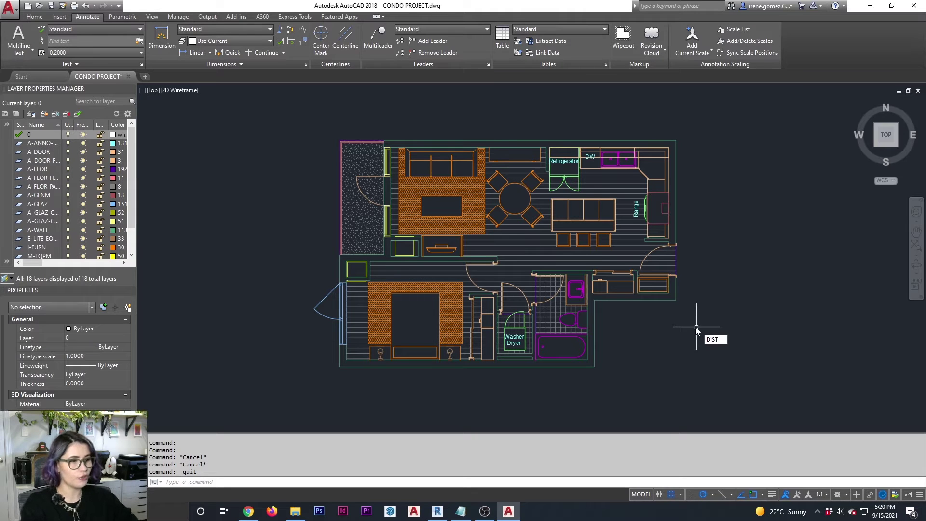
{"action": "key", "text": "Return"}
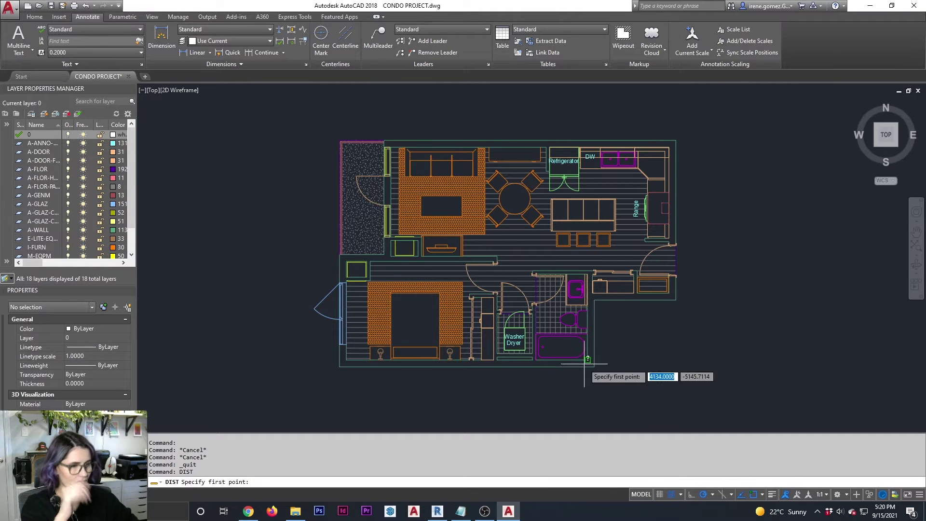
{"action": "scroll", "coordinate": [584, 365], "scroll_direction": "up", "scroll_amount": 8}
{"action": "left_click", "coordinate": [586, 360]}
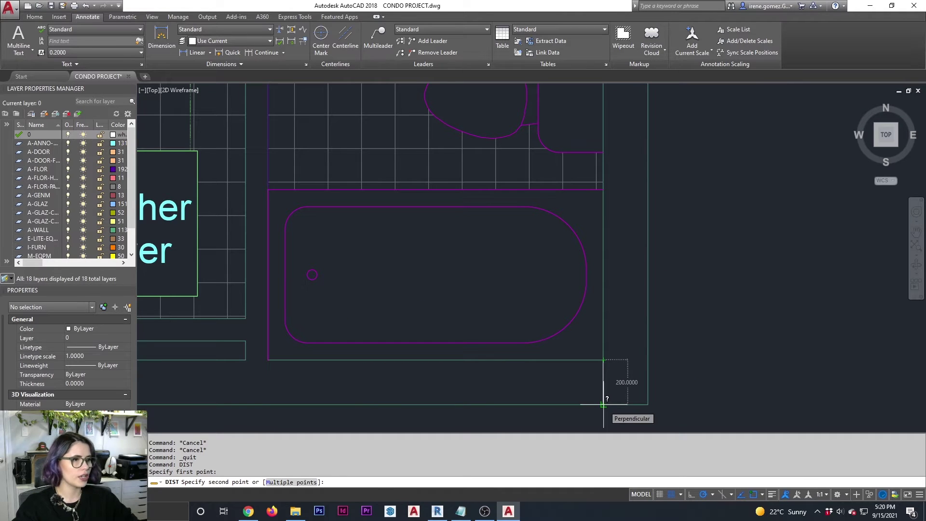
{"action": "key", "text": "Escape"}
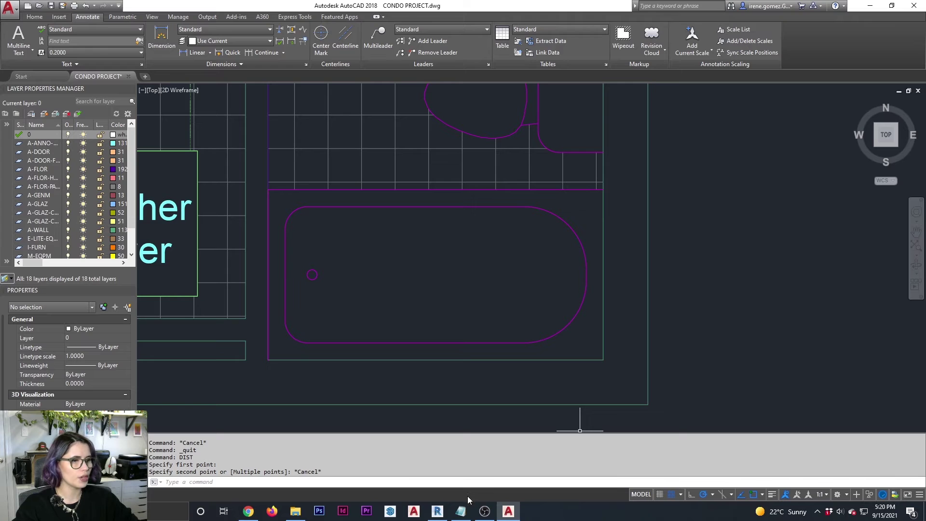
Switch to Revit and set the project's length units to millimeters.
{"action": "left_click", "coordinate": [437, 512]}
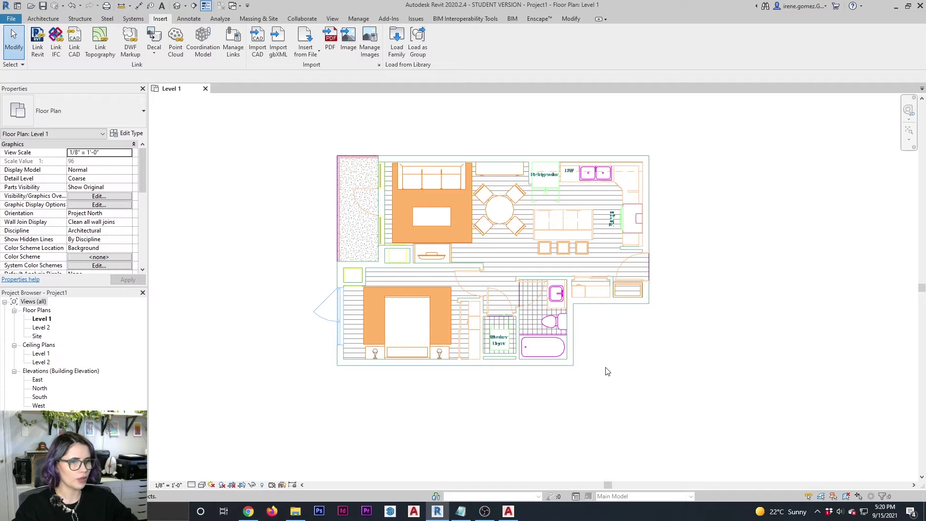
{"action": "key", "text": "u"}
{"action": "key", "text": "n"}
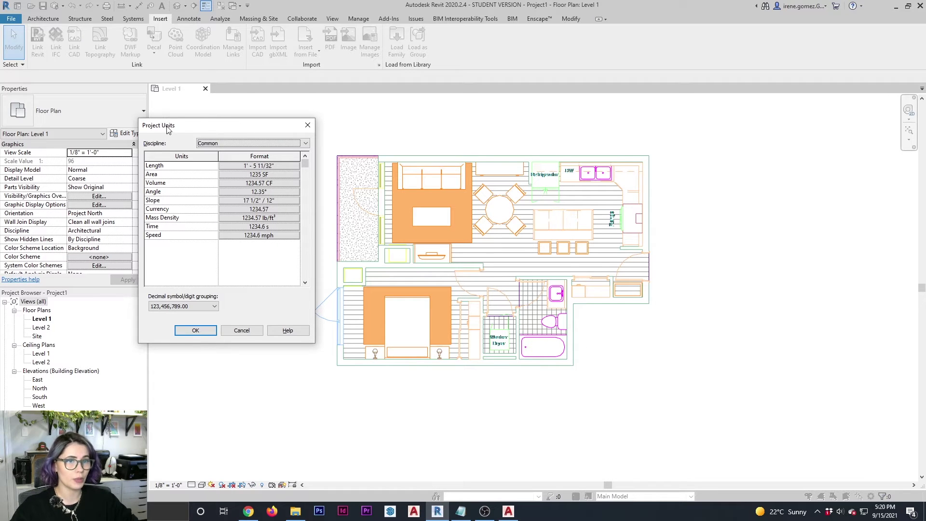
{"action": "left_click", "coordinate": [267, 166]}
{"action": "left_click", "coordinate": [273, 183]}
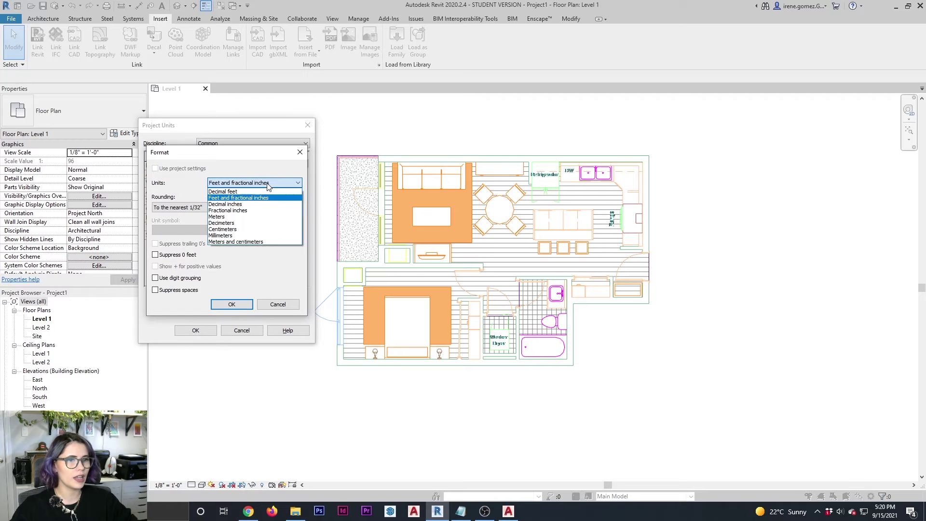
{"action": "left_click", "coordinate": [246, 235]}
{"action": "left_click", "coordinate": [231, 304]}
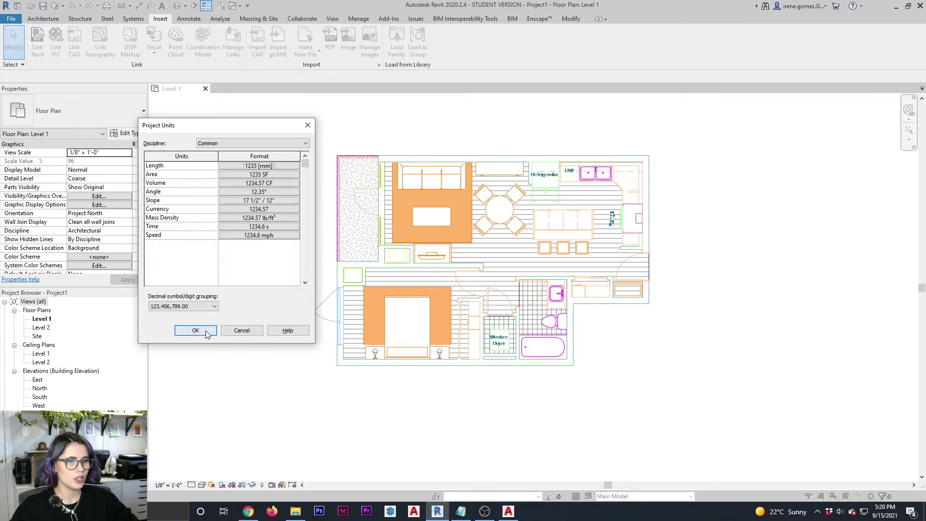
{"action": "left_click", "coordinate": [196, 330]}
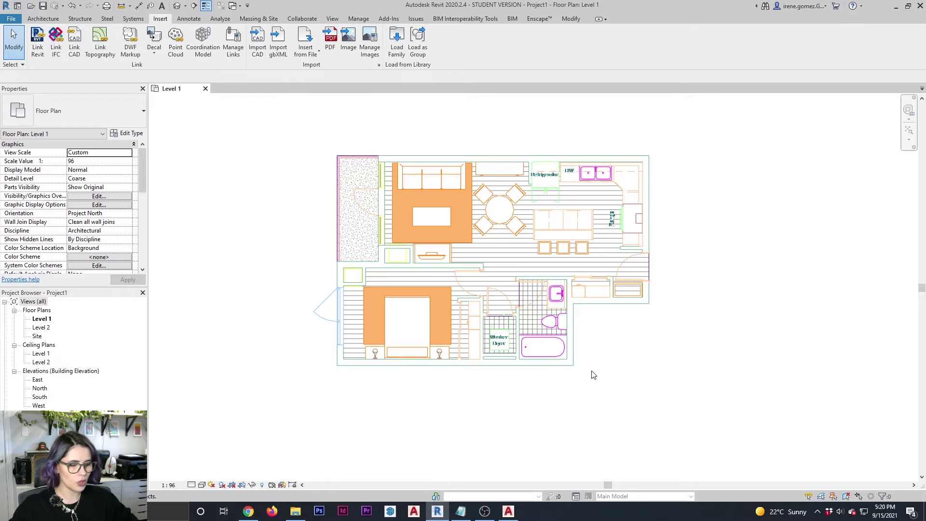
Check the thickness of the exterior wall below the bathtub with an aligned dimension.
{"action": "scroll", "coordinate": [593, 375], "scroll_direction": "up", "scroll_amount": 2}
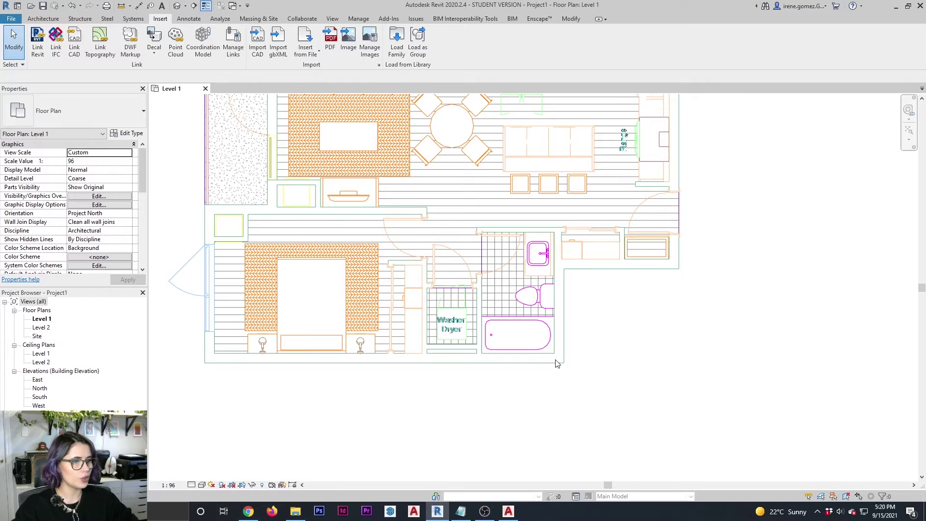
{"action": "key", "text": "d"}
{"action": "key", "text": "i"}
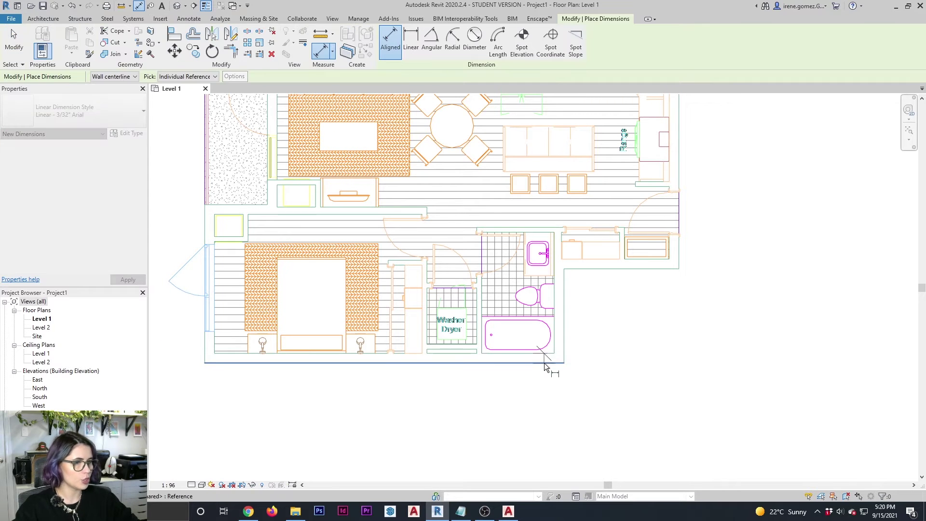
{"action": "key", "text": "d"}
{"action": "key", "text": "i"}
{"action": "left_click", "coordinate": [544, 363]}
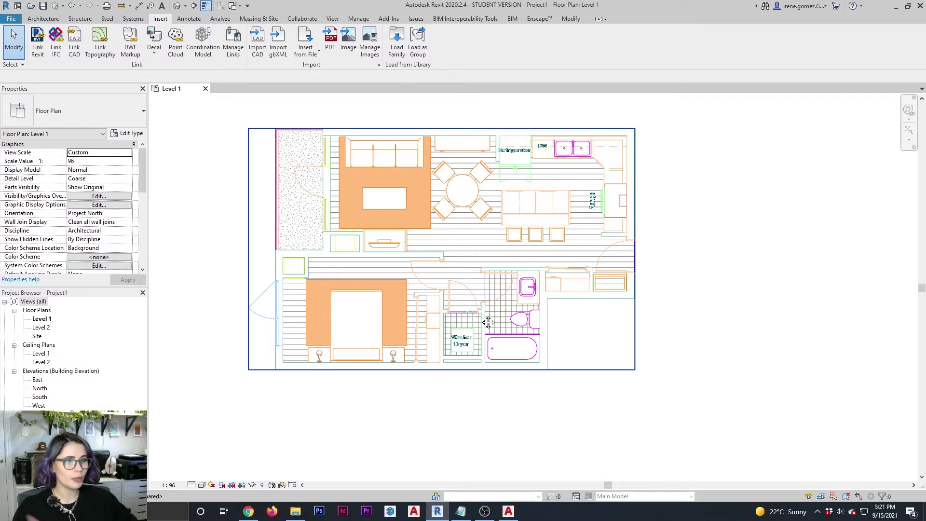
Undo the length units change and the CAD import on Level 1.
{"action": "middle_click_drag", "start_coordinate": [479, 316], "coordinate": [494, 340]}
{"action": "scroll", "coordinate": [495, 340], "scroll_direction": "down", "scroll_amount": 2}
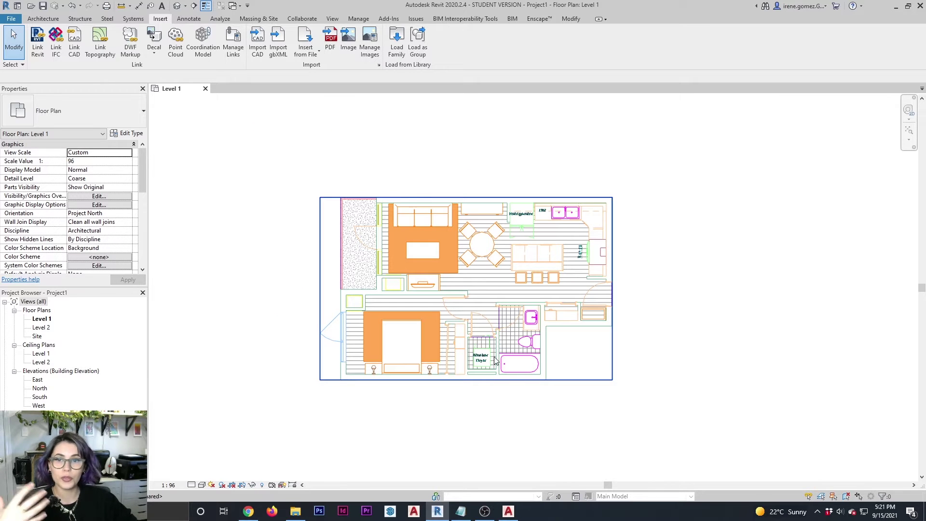
{"action": "scroll", "coordinate": [495, 359], "scroll_direction": "down", "scroll_amount": 4}
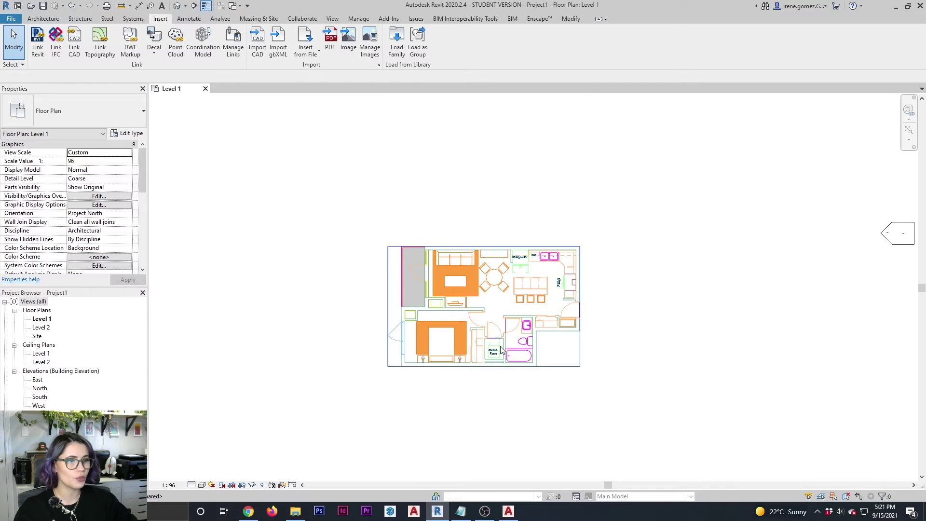
{"action": "scroll", "coordinate": [497, 355], "scroll_direction": "down", "scroll_amount": 3}
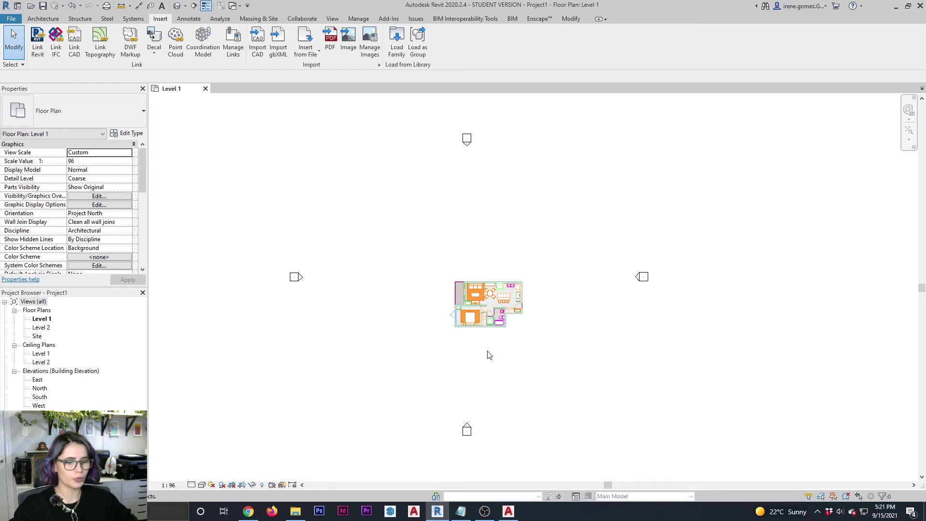
{"action": "key", "text": "ctrl+z"}
{"action": "key", "text": "ctrl+z"}
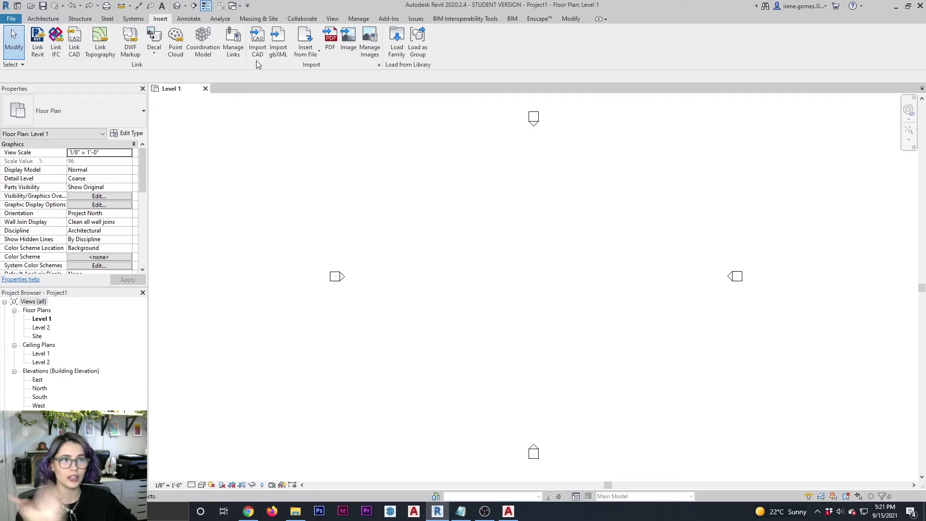
Import the condo CAD drawing onto Level 1 with its colors set to Black and White, and inspect the placed plan.
{"action": "left_click", "coordinate": [257, 45]}
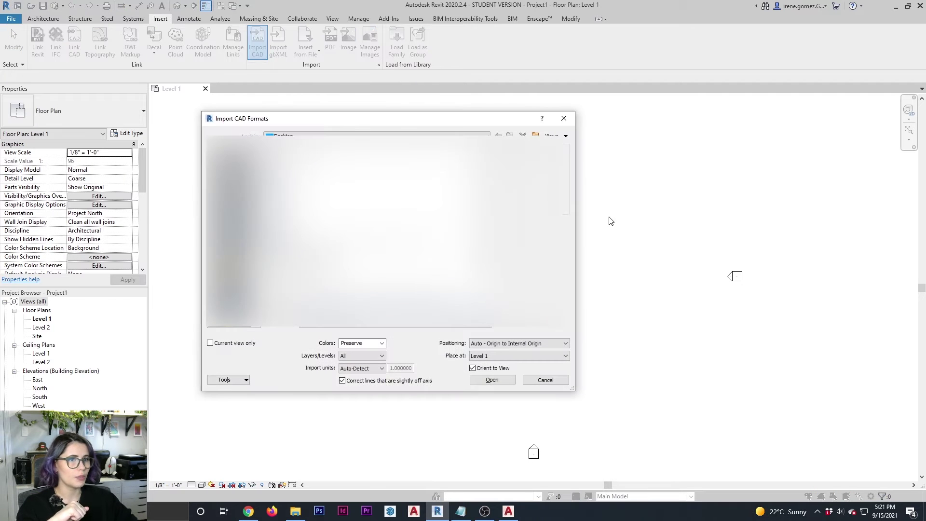
{"action": "left_click", "coordinate": [333, 250]}
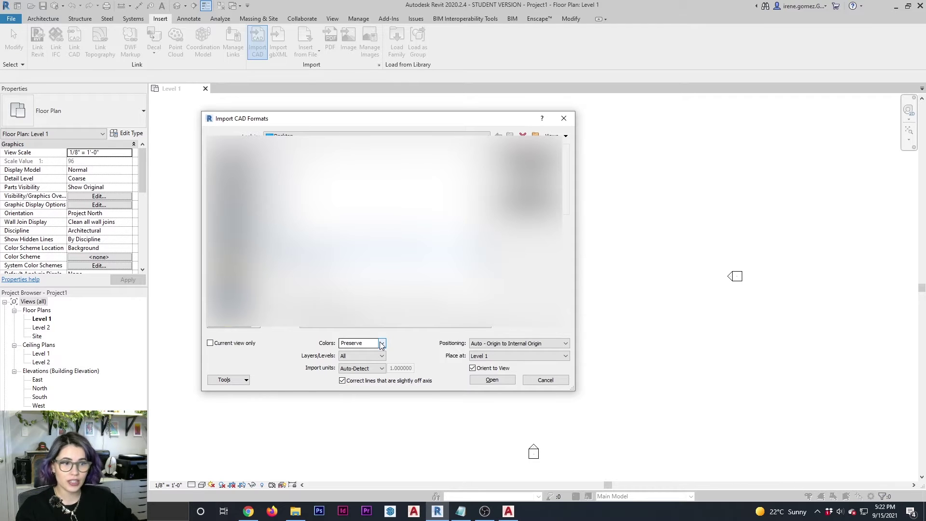
{"action": "left_click", "coordinate": [381, 344]}
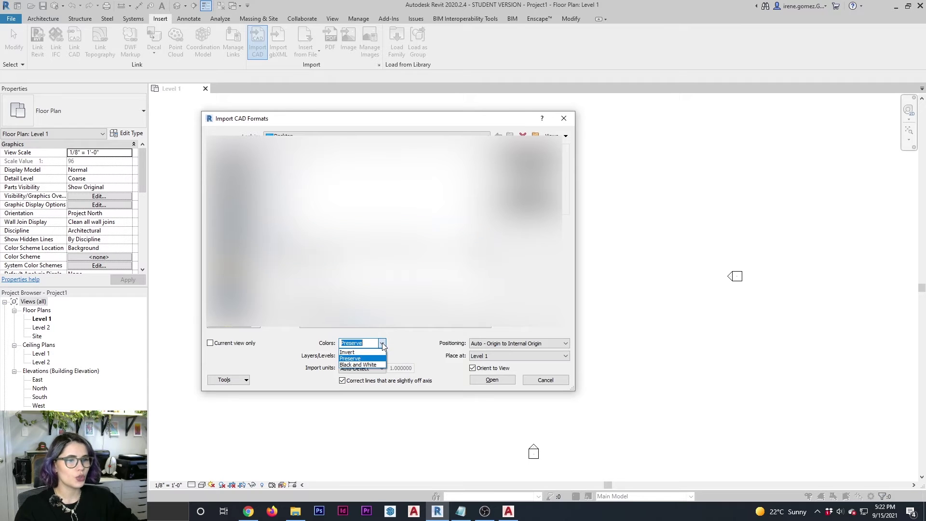
{"action": "left_click", "coordinate": [365, 365]}
{"action": "left_click", "coordinate": [494, 382]}
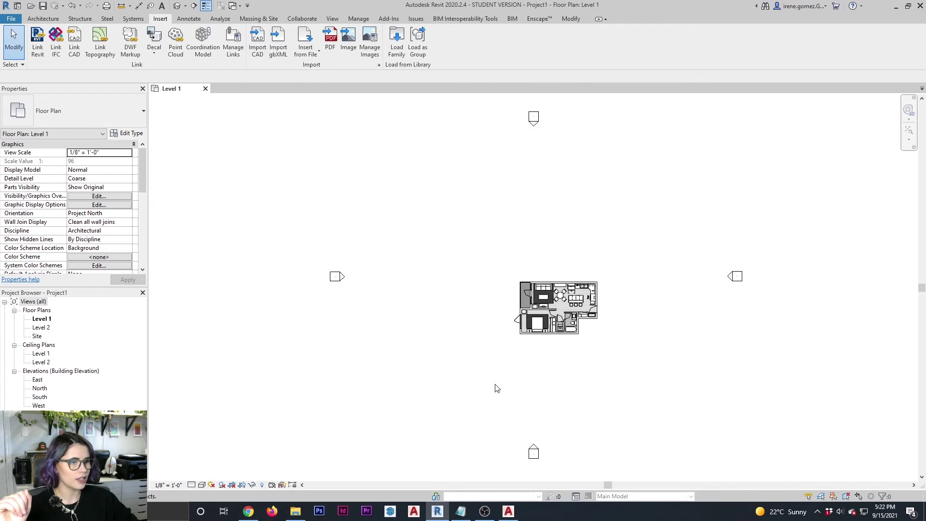
{"action": "scroll", "coordinate": [643, 337], "scroll_direction": "up", "scroll_amount": 6}
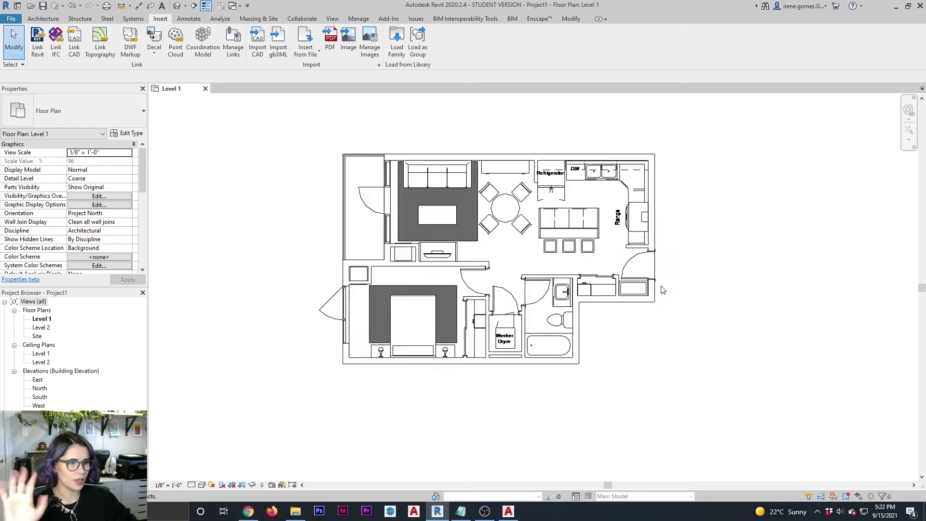
{"action": "scroll", "coordinate": [661, 347], "scroll_direction": "up", "scroll_amount": 3}
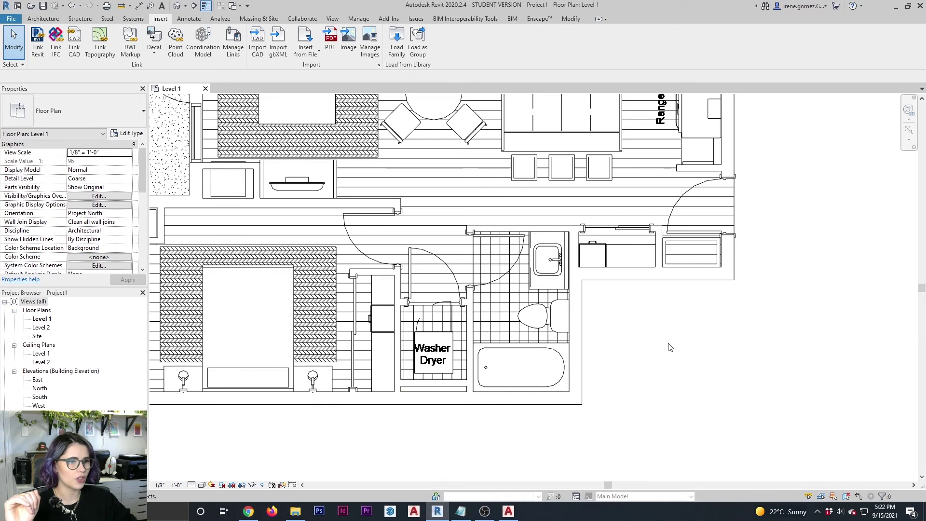
{"action": "scroll", "coordinate": [629, 347], "scroll_direction": "down", "scroll_amount": 4}
{"action": "scroll", "coordinate": [628, 347], "scroll_direction": "down", "scroll_amount": 3}
{"action": "scroll", "coordinate": [659, 359], "scroll_direction": "up", "scroll_amount": 2}
{"action": "scroll", "coordinate": [554, 335], "scroll_direction": "down", "scroll_amount": 4}
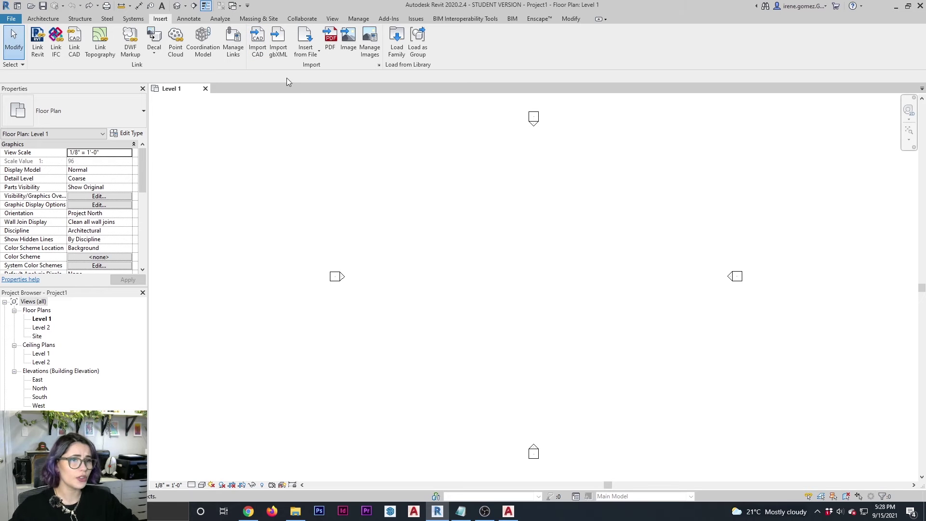
Start importing the condo CAD drawing onto Level 1 with the Layers/Levels option set to Specify.
{"action": "left_click", "coordinate": [257, 43]}
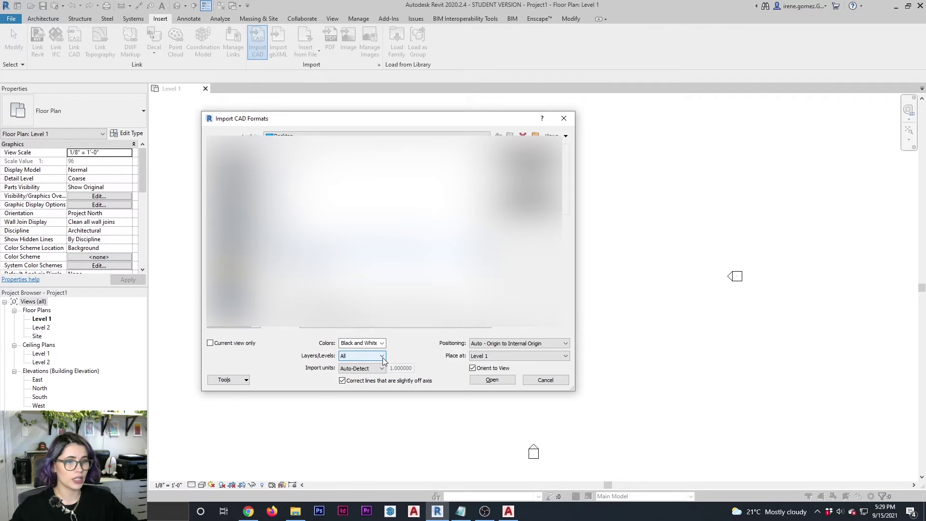
{"action": "left_click", "coordinate": [382, 357]}
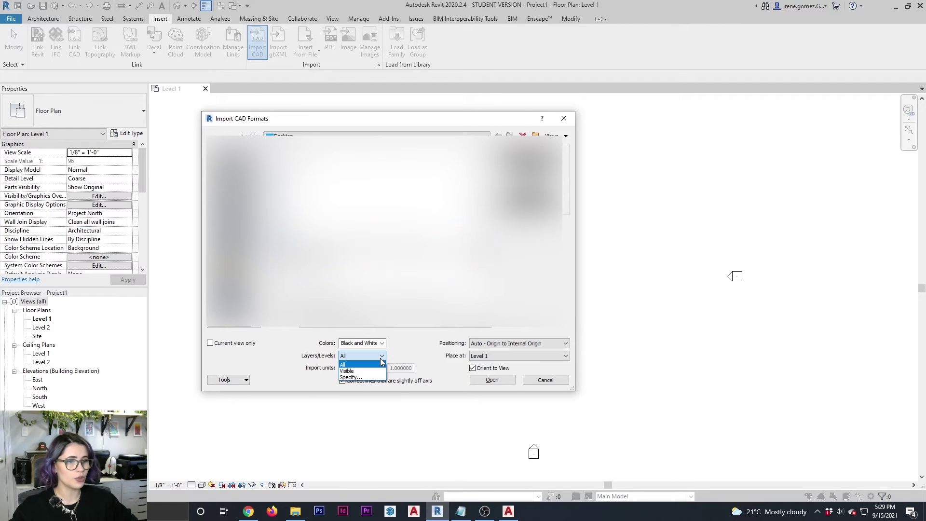
{"action": "left_click", "coordinate": [357, 379]}
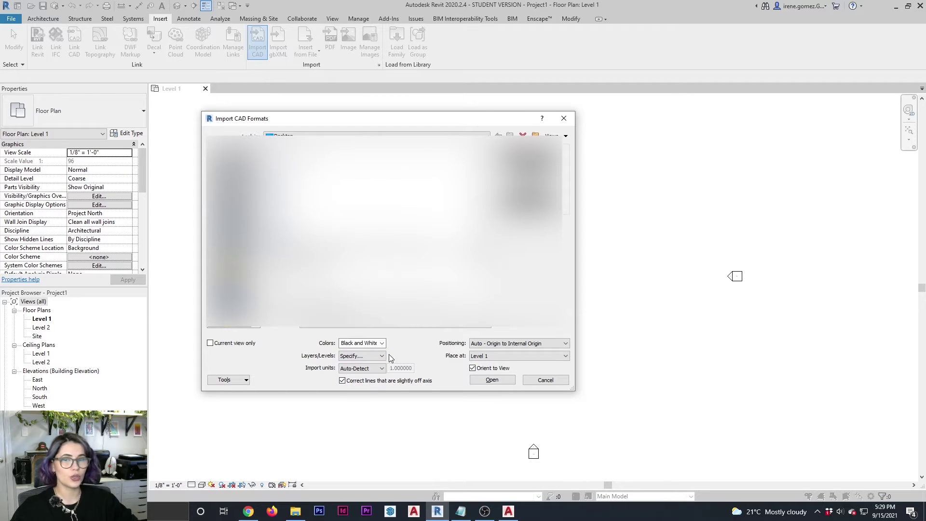
{"action": "left_click", "coordinate": [488, 381]}
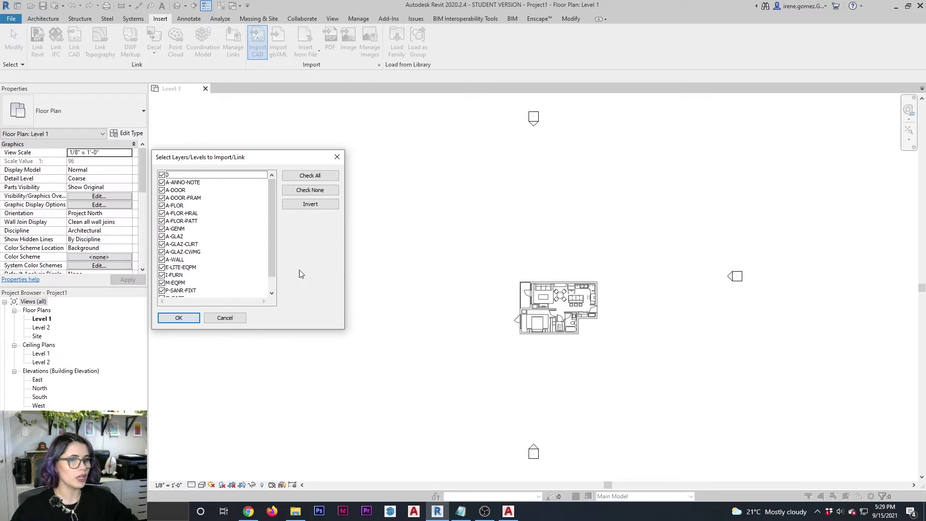
Import the plan without the I-FURN and A-FLOR-PATT layers, and delete the placed import after viewing it.
{"action": "left_click_drag", "start_coordinate": [257, 157], "coordinate": [318, 159]}
{"action": "scroll", "coordinate": [273, 230], "scroll_direction": "down", "scroll_amount": 1}
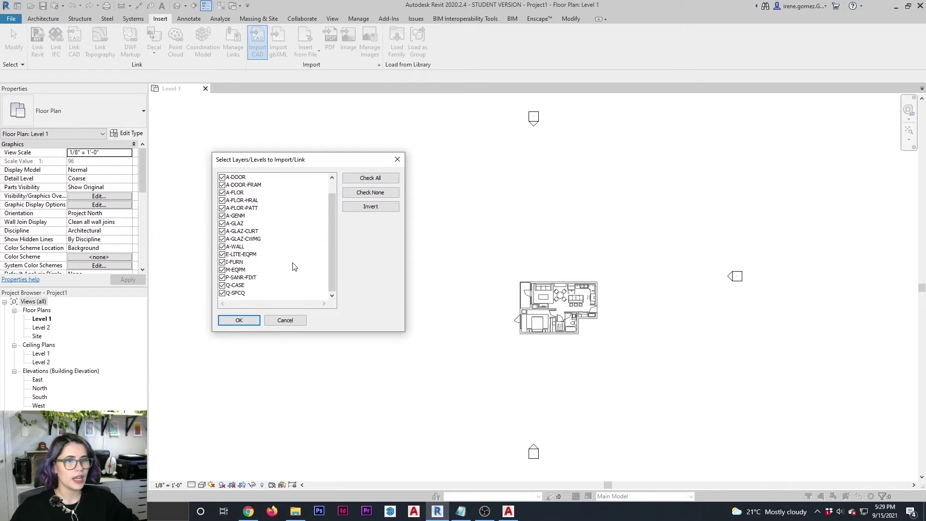
{"action": "left_click", "coordinate": [222, 262]}
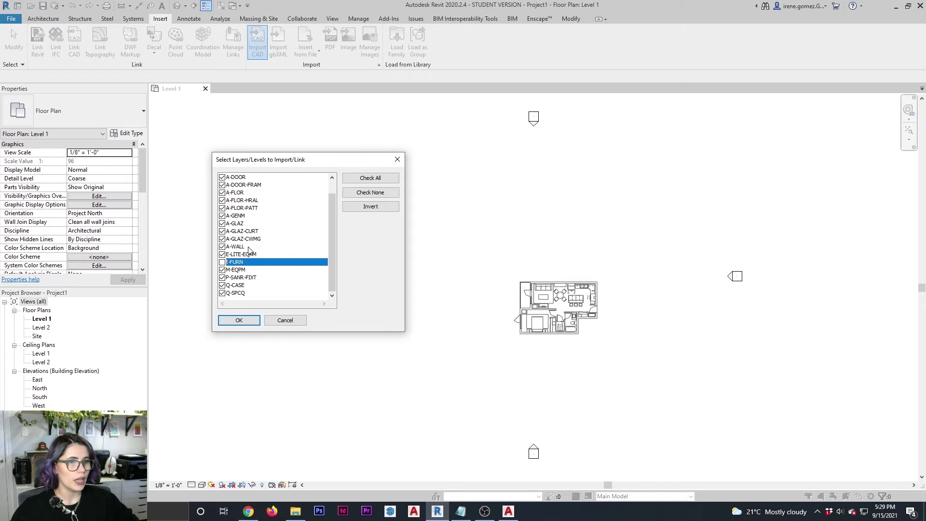
{"action": "left_click", "coordinate": [223, 208]}
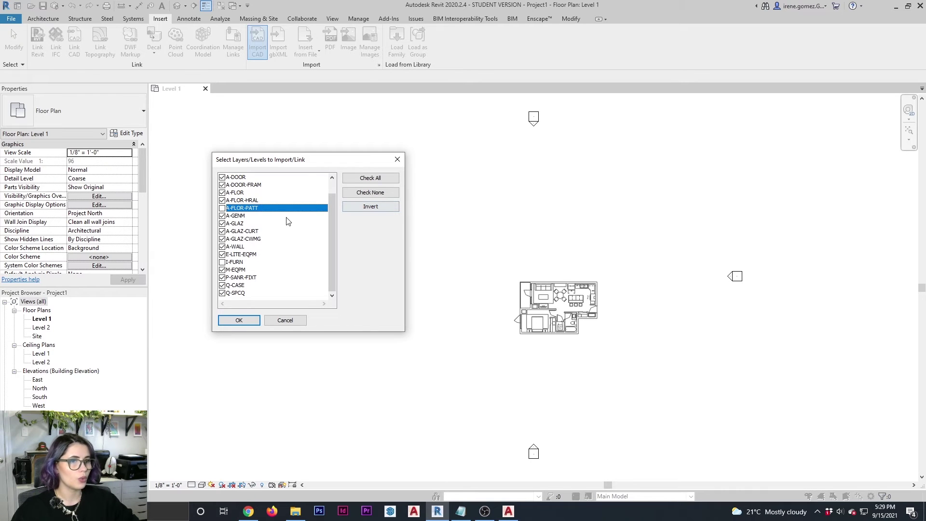
{"action": "left_click", "coordinate": [237, 320]}
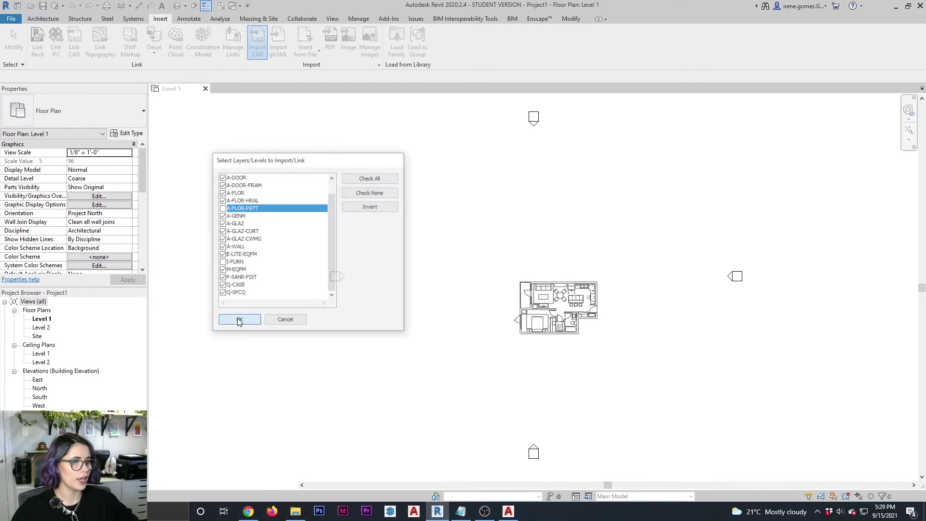
{"action": "scroll", "coordinate": [580, 353], "scroll_direction": "up", "scroll_amount": 5}
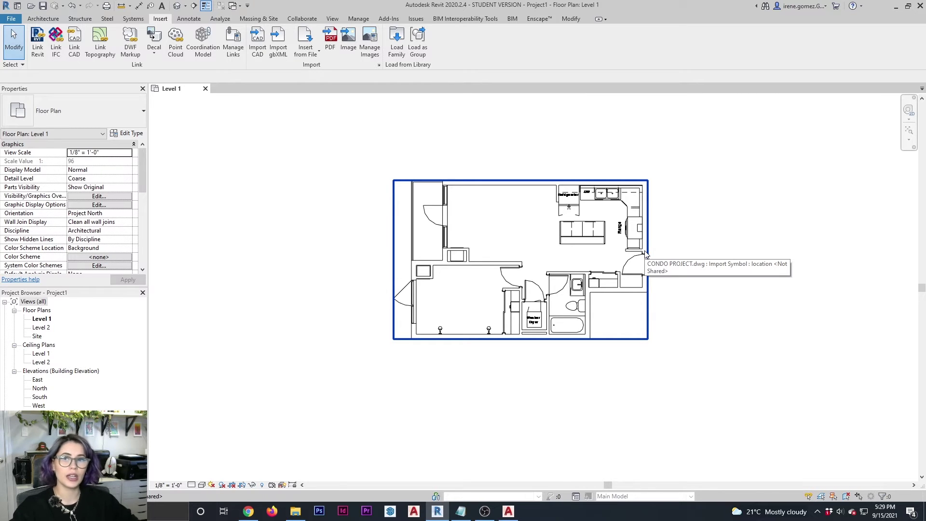
{"action": "left_click", "coordinate": [559, 288]}
{"action": "key", "text": "Delete"}
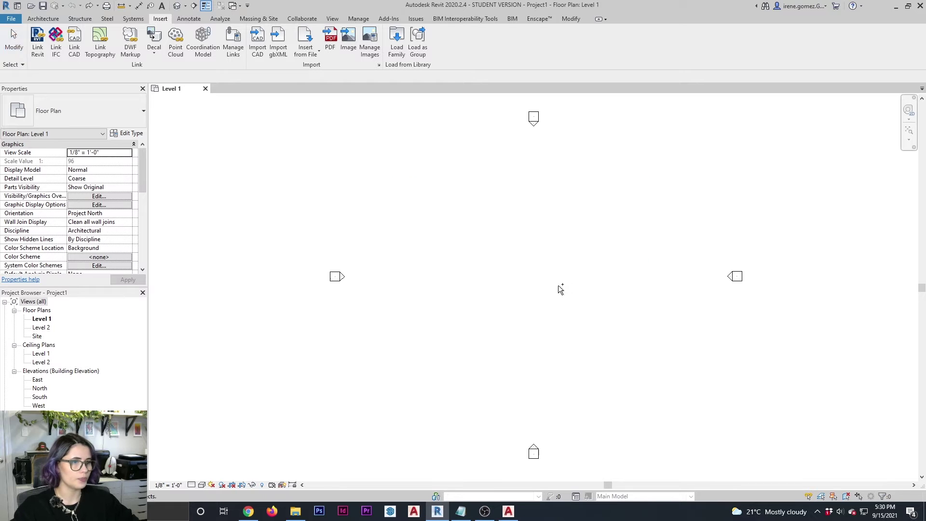
Try the millimeter import units for another CAD import, and dismiss the import without placing the drawing.
{"action": "left_click", "coordinate": [259, 54]}
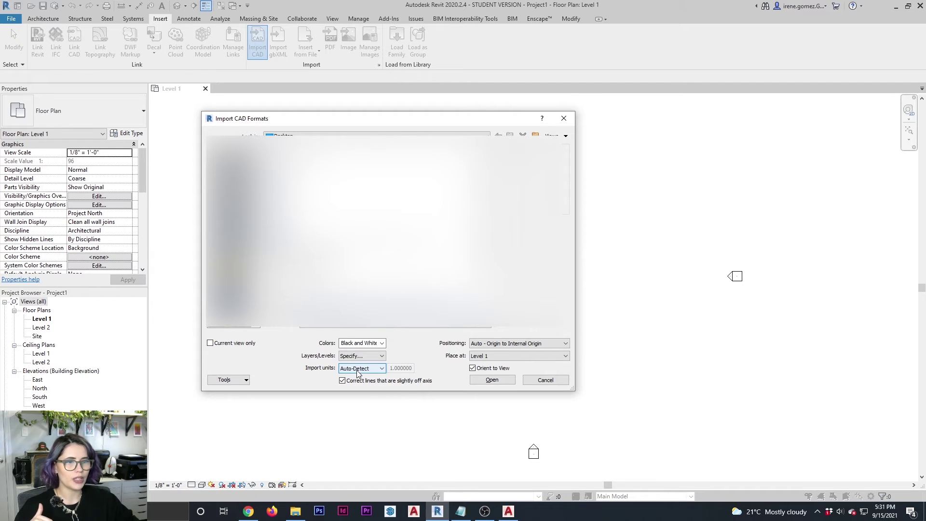
{"action": "left_click", "coordinate": [382, 369]}
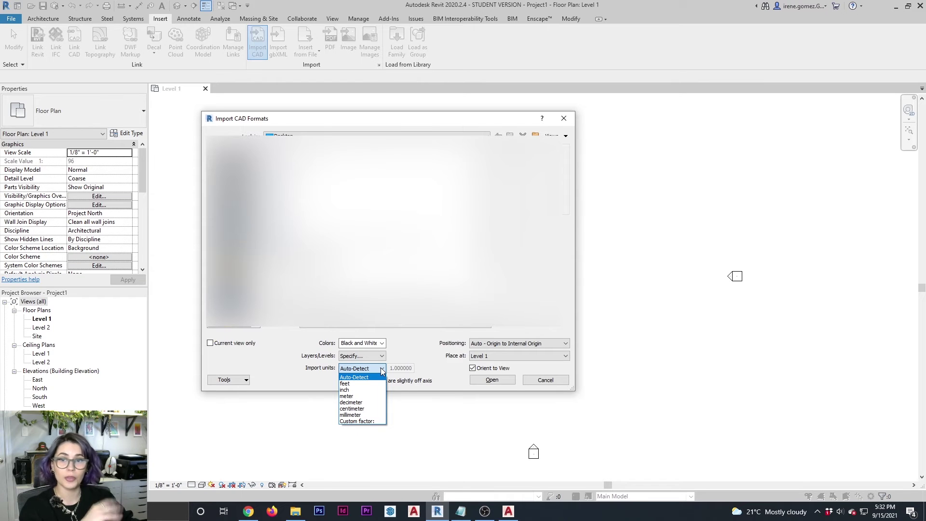
{"action": "left_click", "coordinate": [352, 415]}
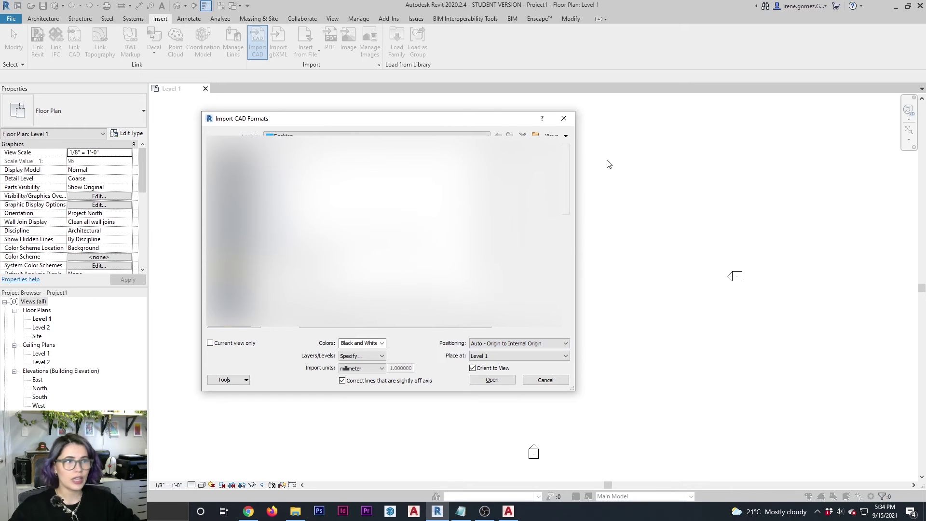
{"action": "left_click", "coordinate": [564, 118]}
Draw a vertical and a horizontal reference plane through the elevation markers so they cross at the center of Level 1.
{"action": "scroll", "coordinate": [436, 284], "scroll_direction": "down", "scroll_amount": 2}
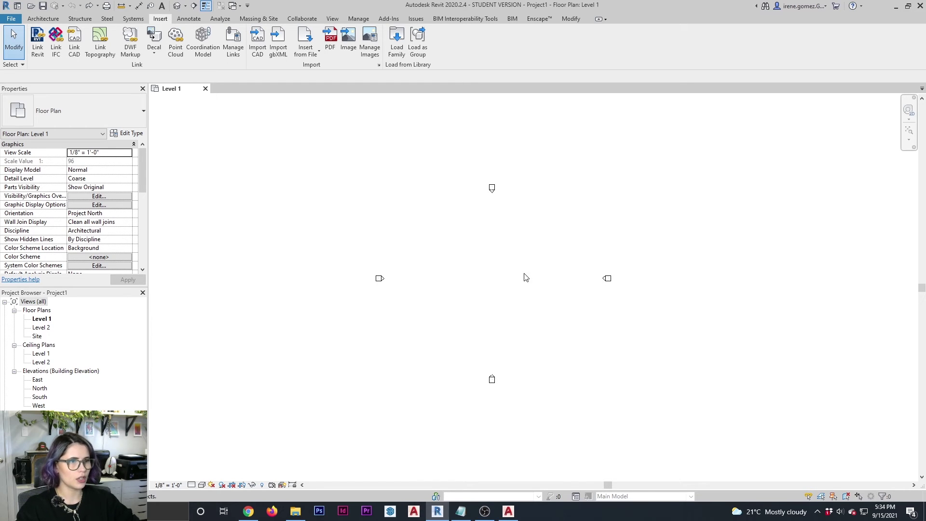
{"action": "key", "text": "r"}
{"action": "key", "text": "p"}
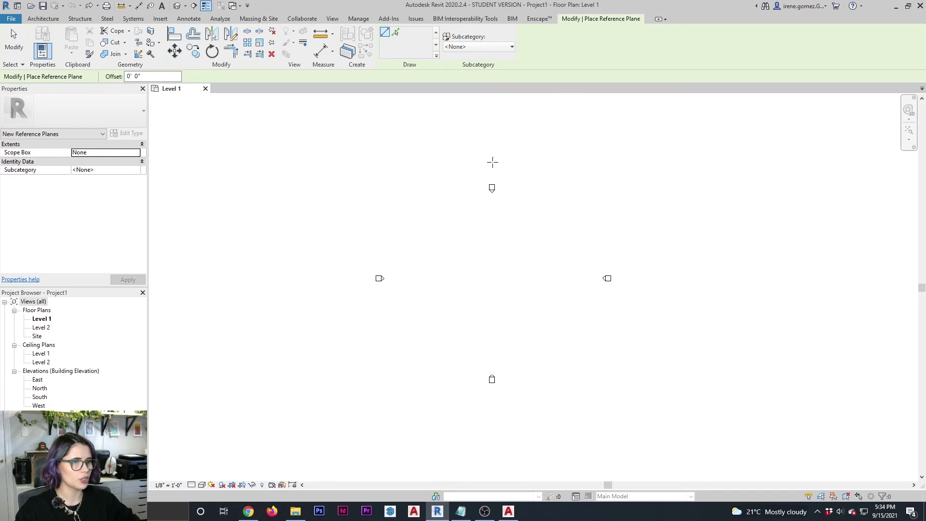
{"action": "left_click", "coordinate": [492, 162]}
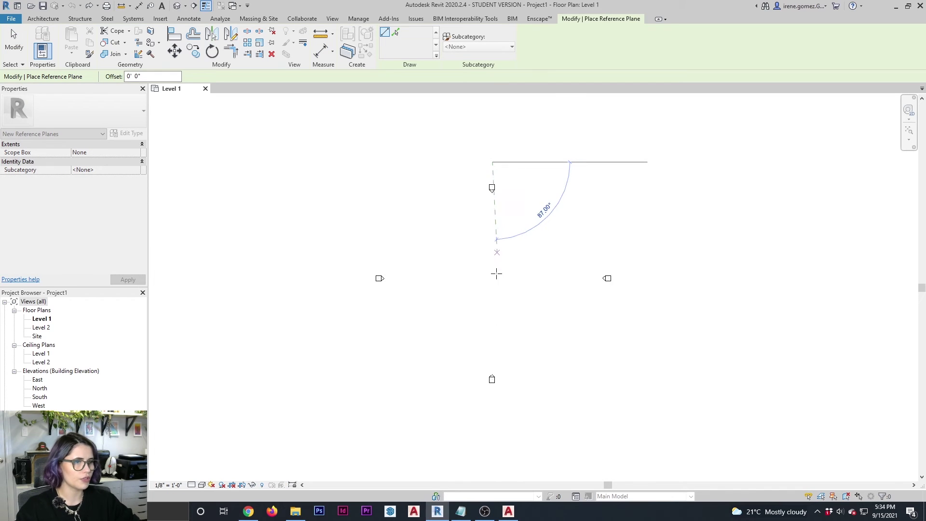
{"action": "left_click", "coordinate": [491, 423]}
{"action": "left_click", "coordinate": [325, 278]}
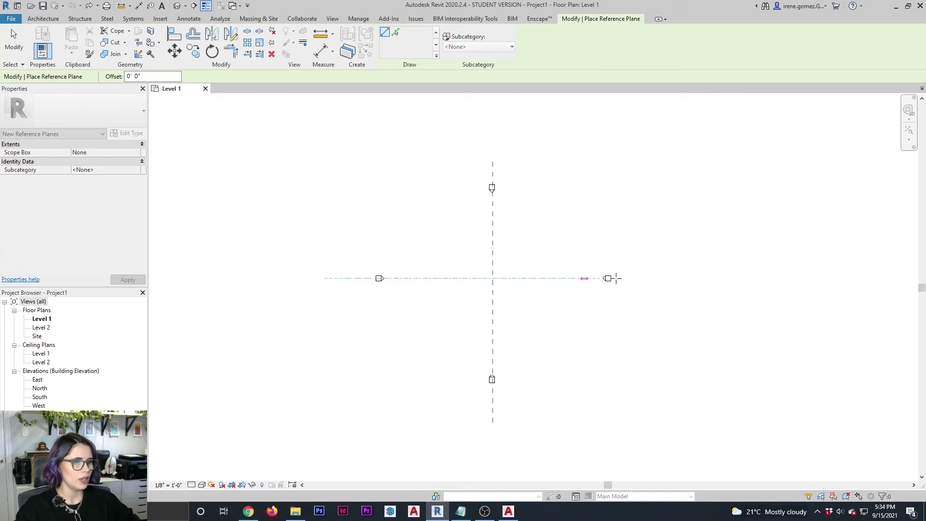
{"action": "left_click", "coordinate": [657, 278]}
{"action": "key", "text": "Escape"}
{"action": "key", "text": "Escape"}
{"action": "scroll", "coordinate": [496, 302], "scroll_direction": "up", "scroll_amount": 2}
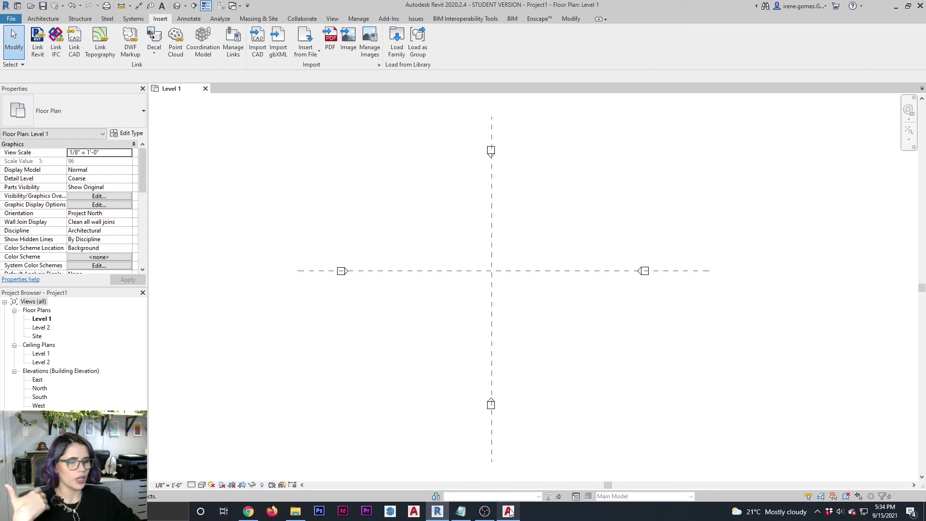
Delete both crossing reference planes from the Level 1 plan.
{"action": "mouse_move", "coordinate": [511, 511]}
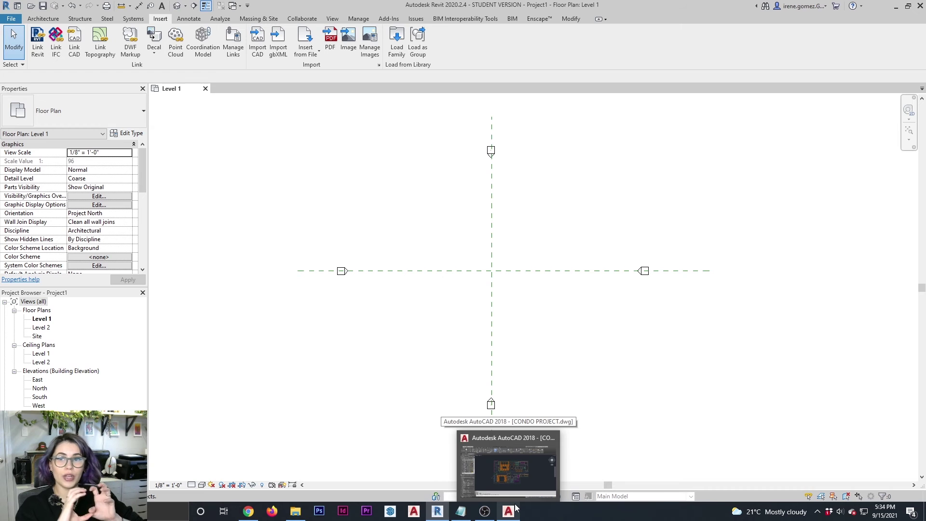
{"action": "scroll", "coordinate": [497, 352], "scroll_direction": "down", "scroll_amount": 5}
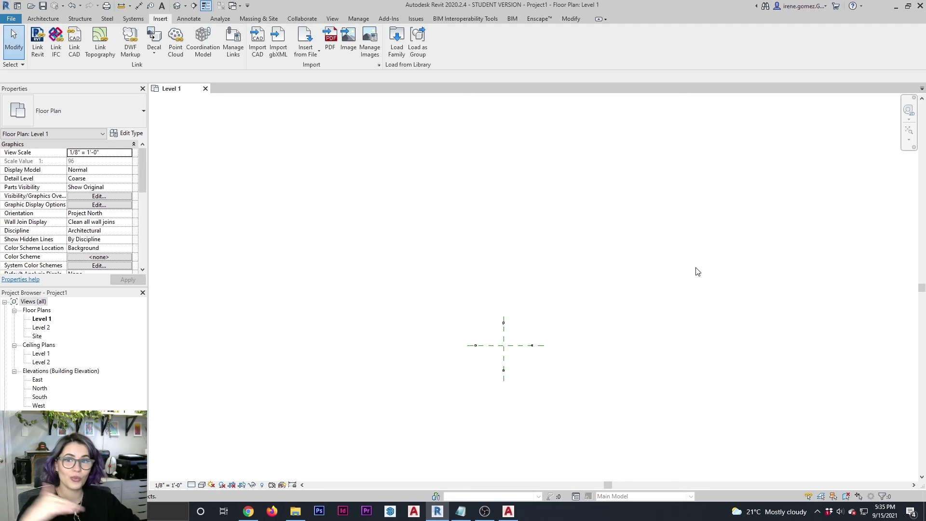
{"action": "scroll", "coordinate": [506, 362], "scroll_direction": "up", "scroll_amount": 5}
{"action": "left_click_drag", "start_coordinate": [504, 348], "coordinate": [476, 298]}
{"action": "key", "text": "Delete"}
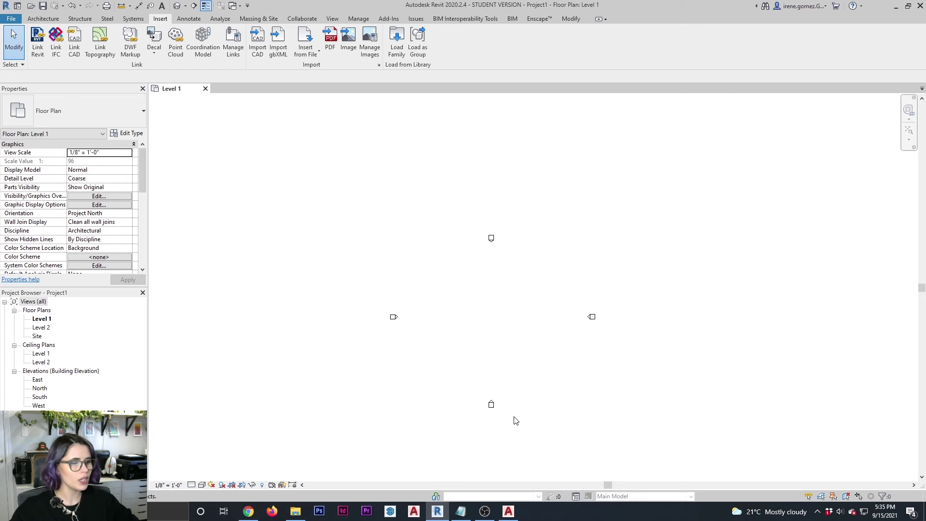
Switch to AutoCAD and try to move the entire condo plan from a base point near its middle to 0,0.
{"action": "scroll", "coordinate": [497, 427], "scroll_direction": "up", "scroll_amount": 1}
{"action": "scroll", "coordinate": [506, 426], "scroll_direction": "up", "scroll_amount": 1}
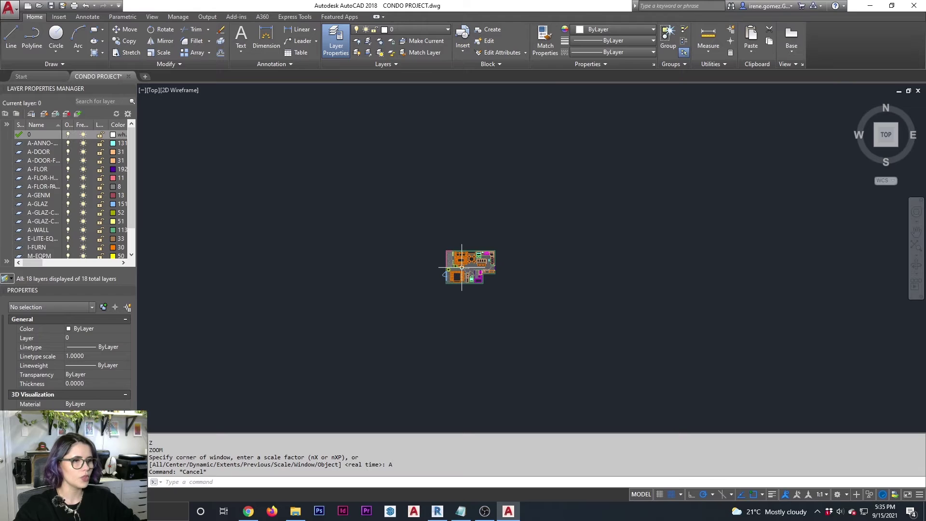
{"action": "scroll", "coordinate": [509, 255], "scroll_direction": "up", "scroll_amount": 3}
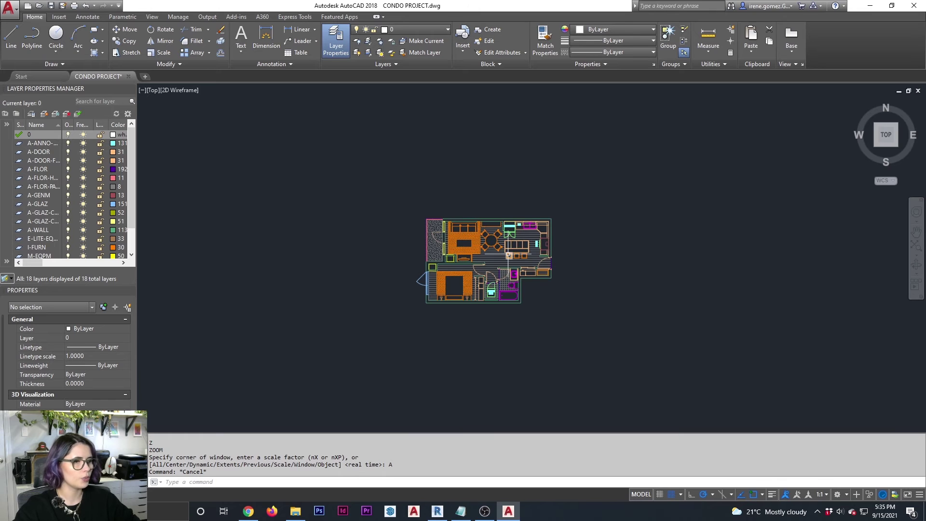
{"action": "middle_click_drag", "start_coordinate": [509, 255], "coordinate": [536, 253]}
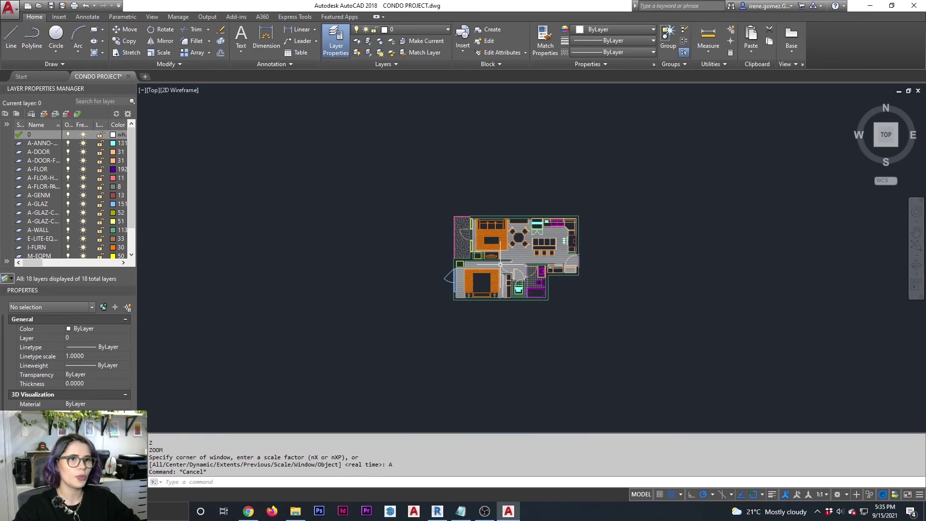
{"action": "left_click", "coordinate": [425, 178]}
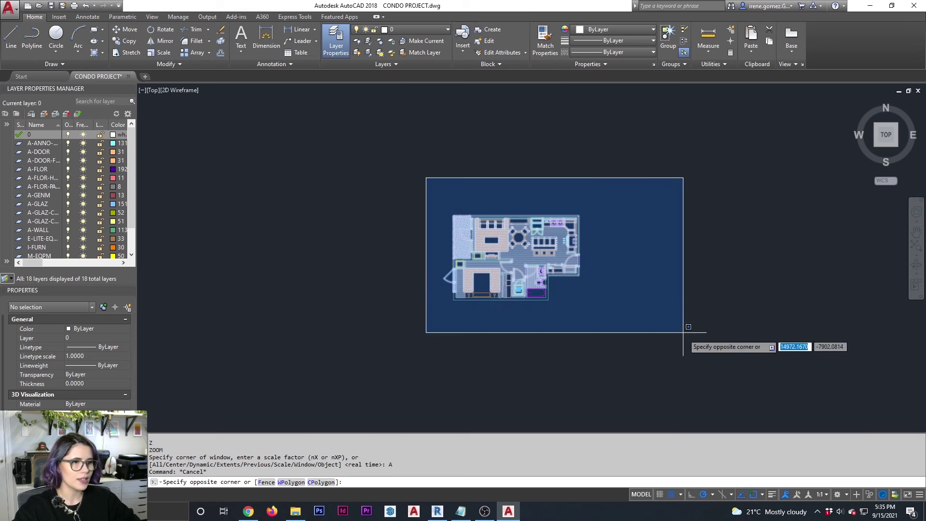
{"action": "left_click", "coordinate": [632, 332]}
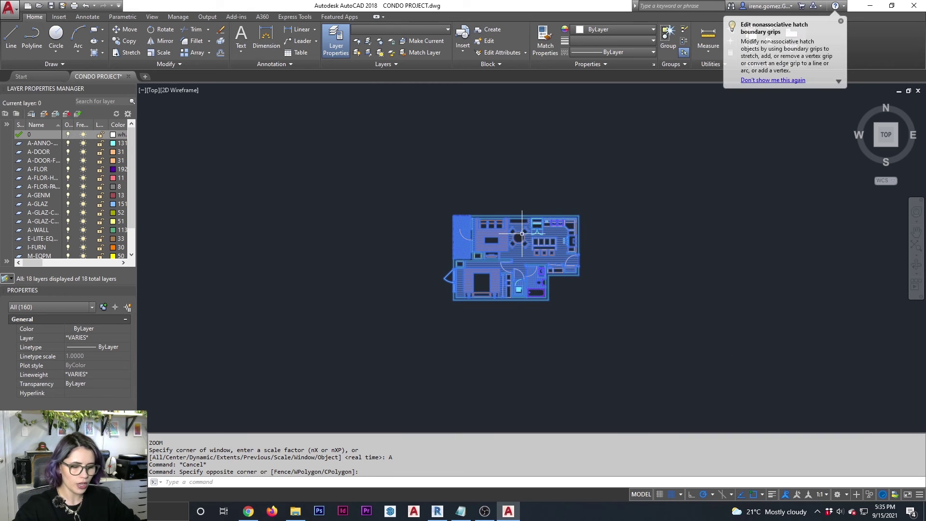
{"action": "type", "text": "M"}
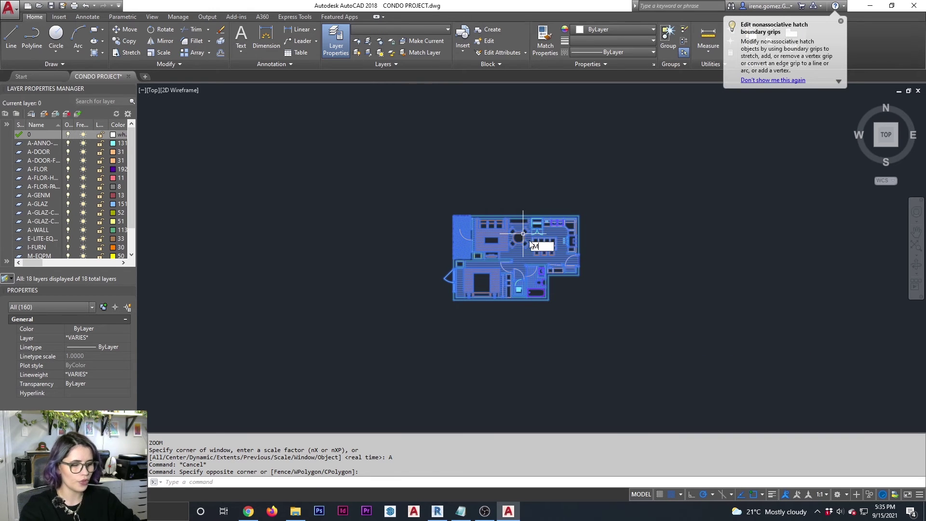
{"action": "key", "text": "Return"}
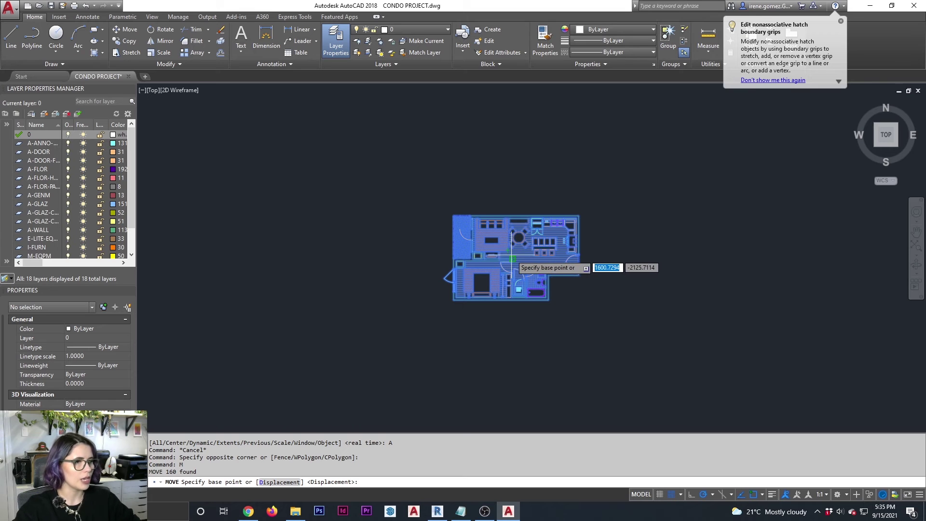
{"action": "left_click", "coordinate": [513, 251]}
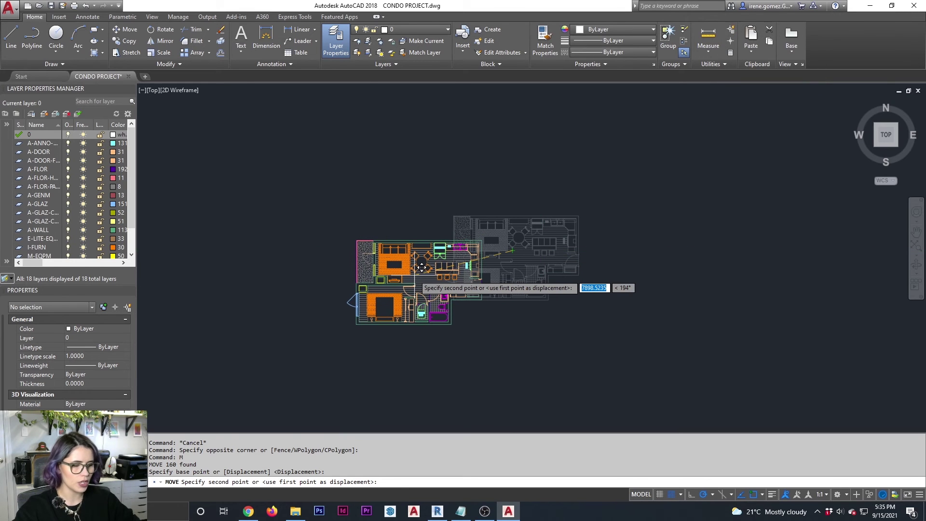
{"action": "type", "text": "0,0"}
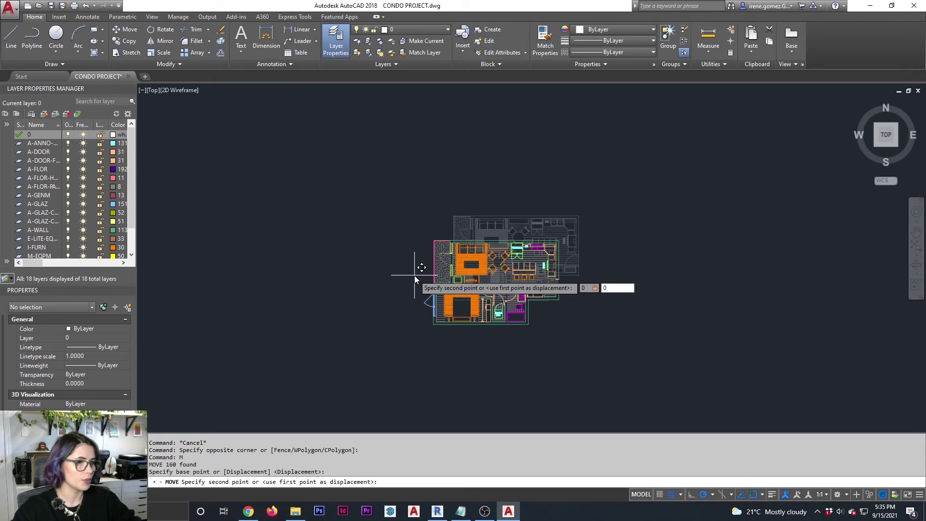
{"action": "key", "text": "Return"}
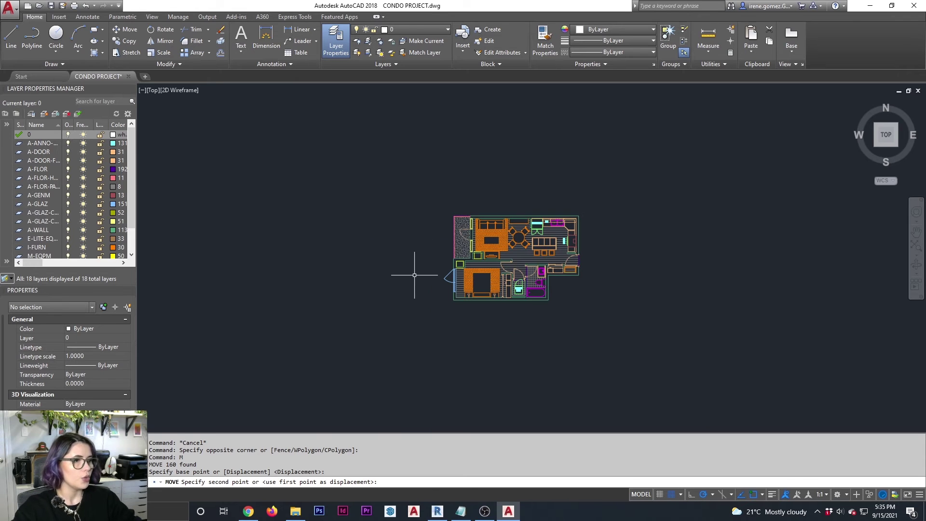
{"action": "left_click", "coordinate": [621, 270]}
{"action": "left_click", "coordinate": [746, 307]}
{"action": "key", "text": "Escape"}
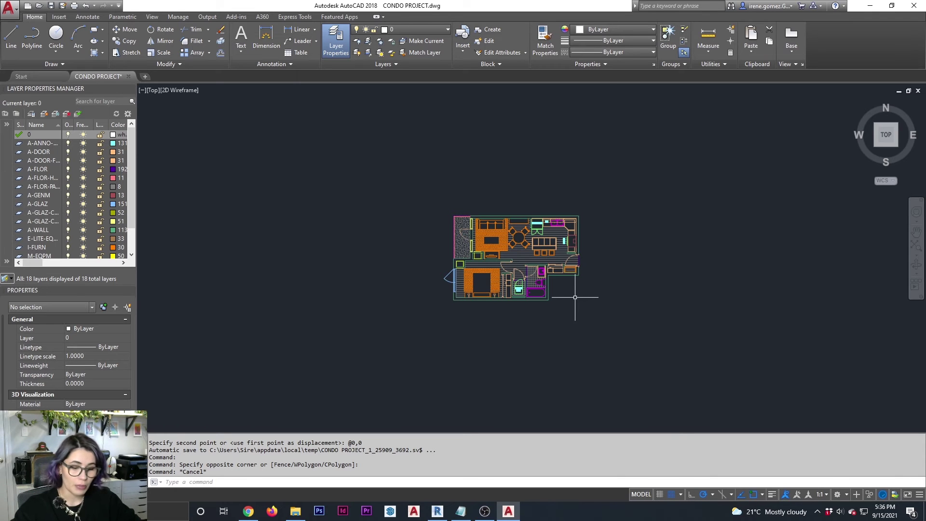
Undo the move of the condo plan, and switch back to the Revit project.
{"action": "key", "text": "ctrl+z"}
{"action": "key", "text": "ctrl+z"}
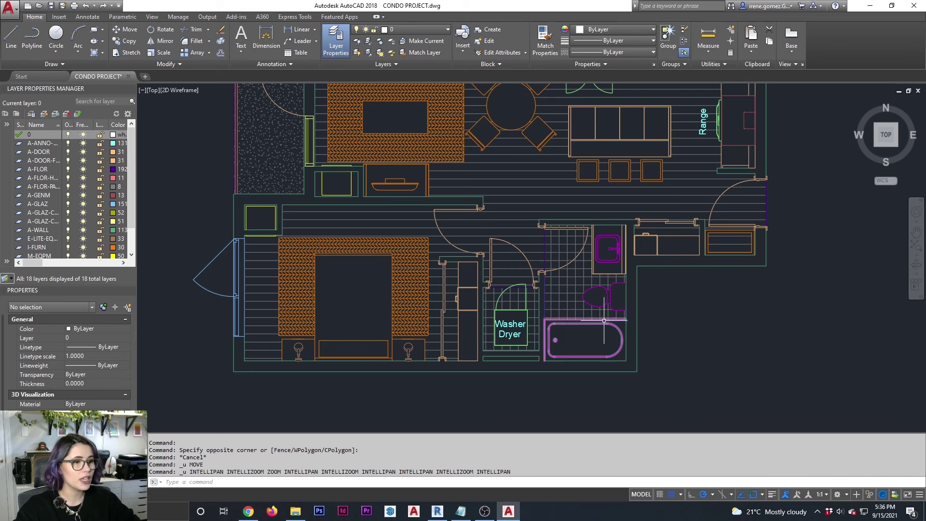
{"action": "scroll", "coordinate": [597, 338], "scroll_direction": "down", "scroll_amount": 4}
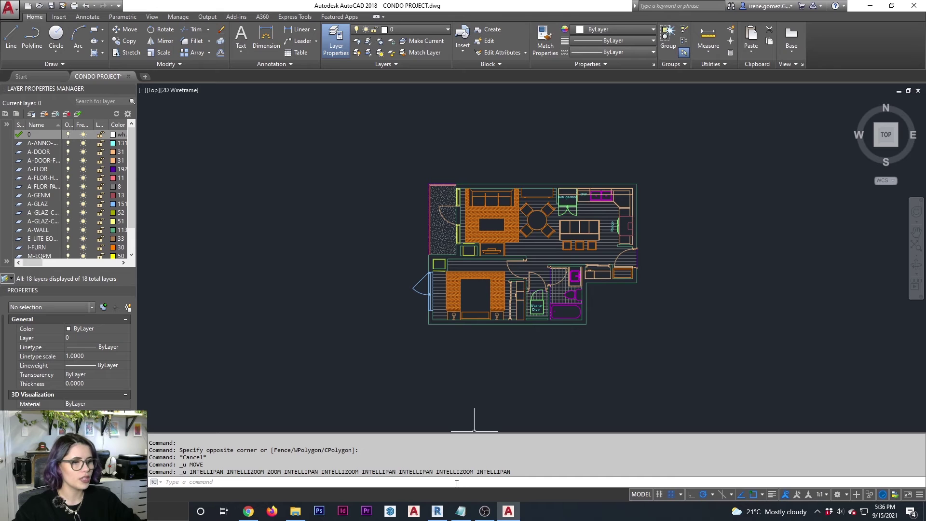
{"action": "left_click", "coordinate": [442, 511]}
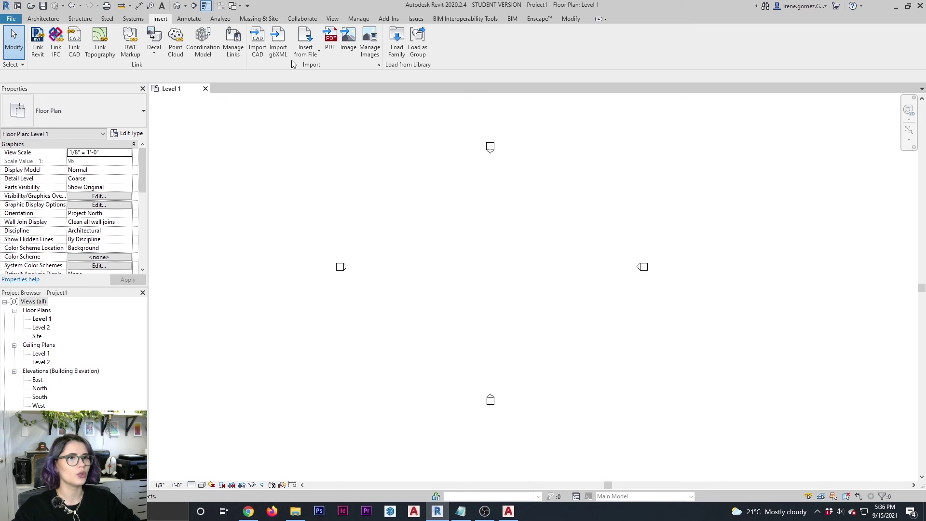
Start a CAD import on the Level 1 plan and set its positioning to Manual - Center.
{"action": "left_click", "coordinate": [257, 44]}
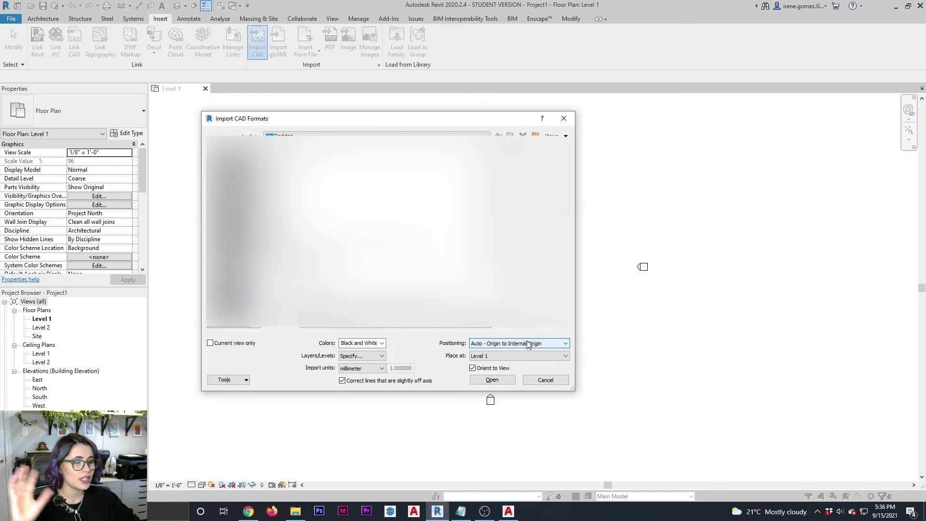
{"action": "left_click", "coordinate": [543, 342]}
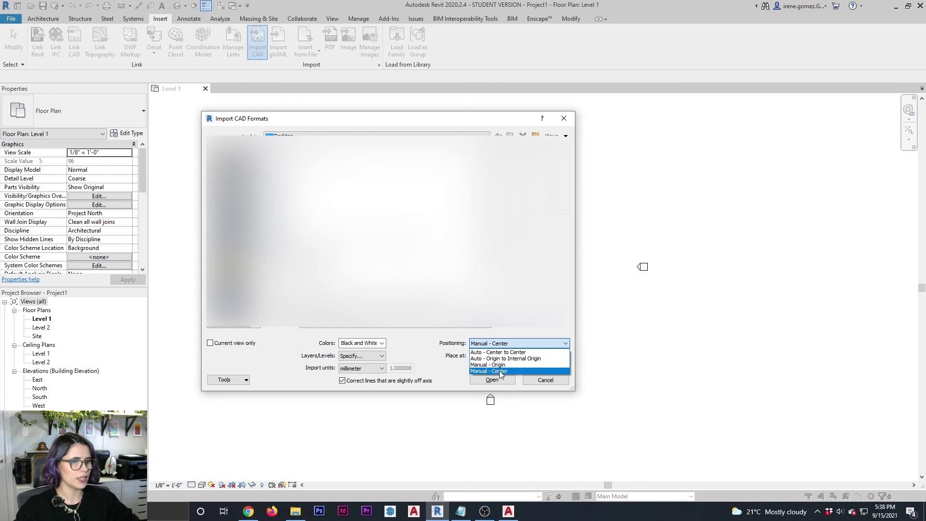
{"action": "left_click", "coordinate": [499, 371]}
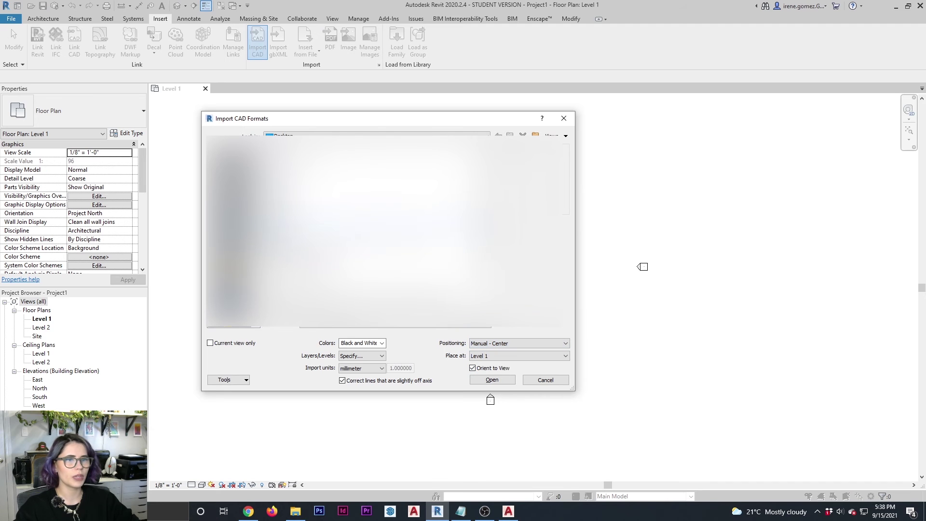
Import the condo plan with all listed layers checked, placing it midway between the elevation markers on Level 1.
{"action": "left_click", "coordinate": [496, 380]}
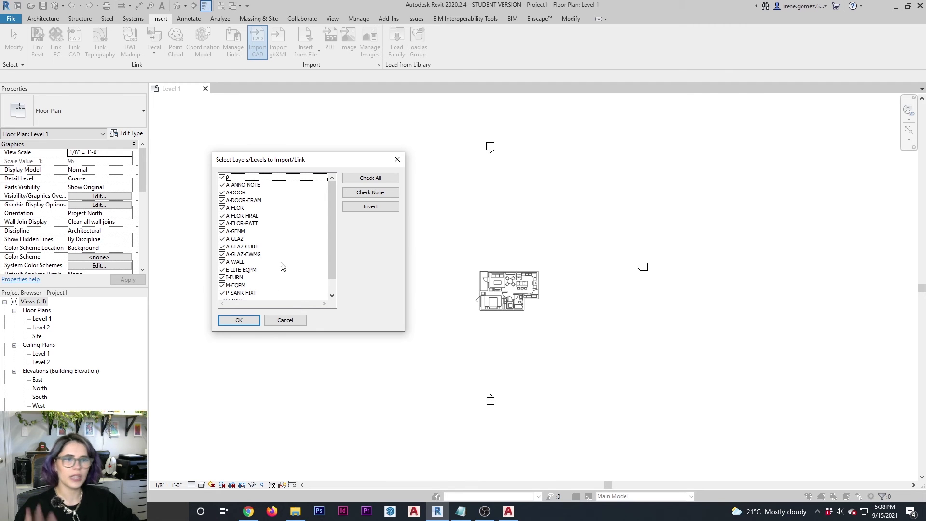
{"action": "left_click", "coordinate": [256, 319]}
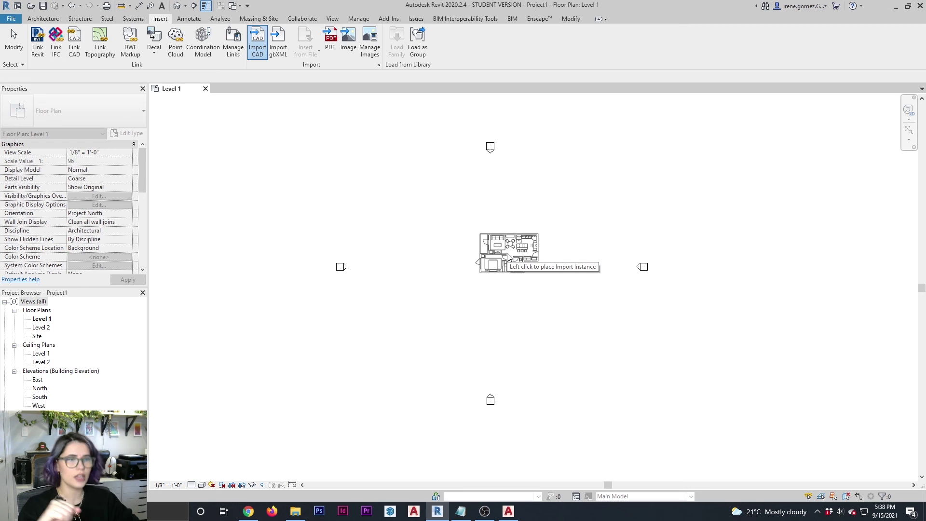
{"action": "scroll", "coordinate": [480, 269], "scroll_direction": "up", "scroll_amount": 4}
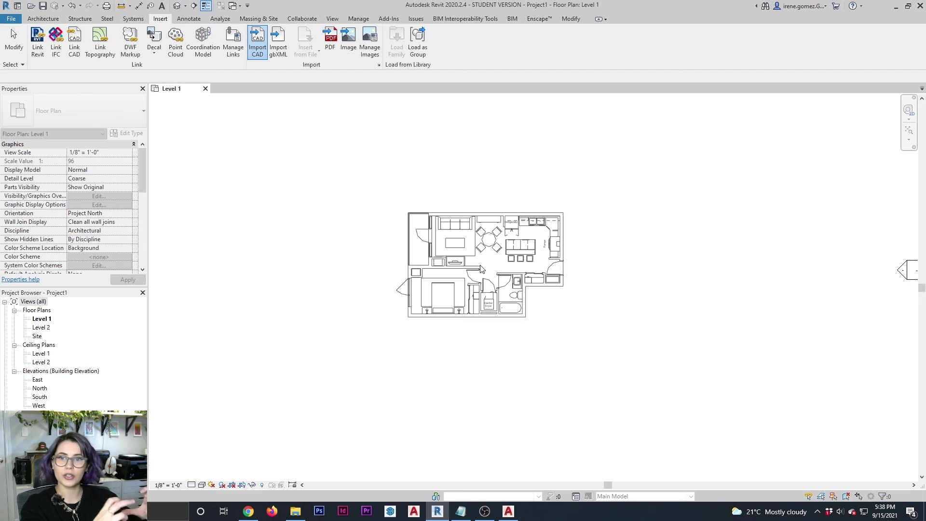
{"action": "scroll", "coordinate": [478, 266], "scroll_direction": "down", "scroll_amount": 5}
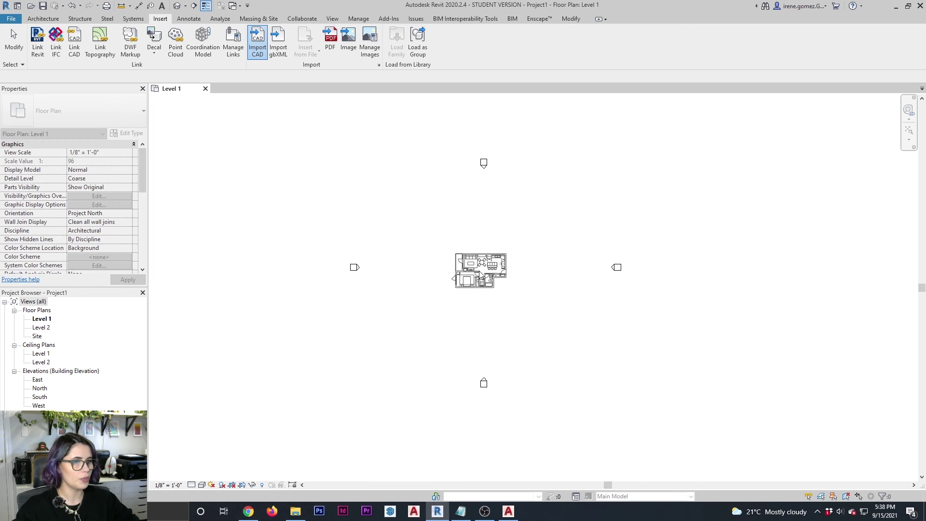
{"action": "left_click", "coordinate": [479, 271]}
{"action": "scroll", "coordinate": [485, 276], "scroll_direction": "up", "scroll_amount": 3}
{"action": "scroll", "coordinate": [462, 281], "scroll_direction": "up", "scroll_amount": 4}
{"action": "left_click", "coordinate": [568, 281]}
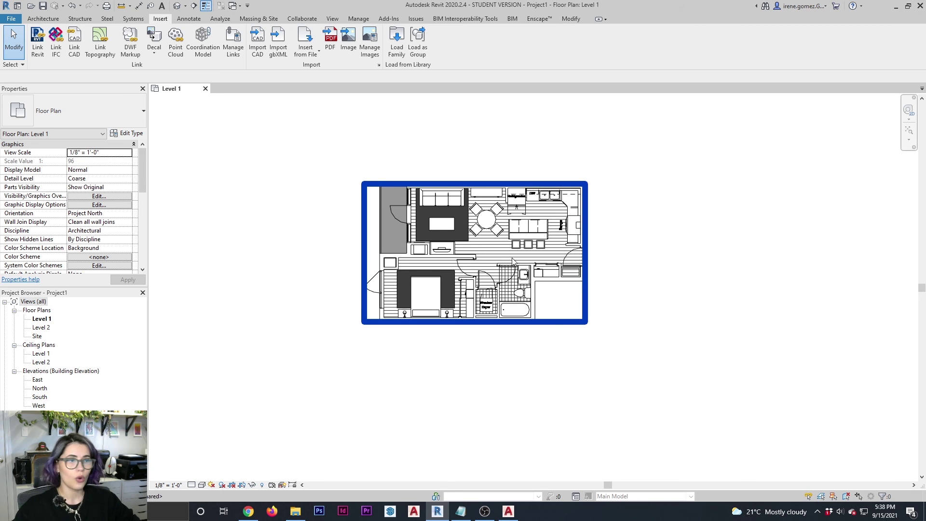
Undo the placement of the imported condo plan on Level 1.
{"action": "scroll", "coordinate": [531, 246], "scroll_direction": "down", "scroll_amount": 5}
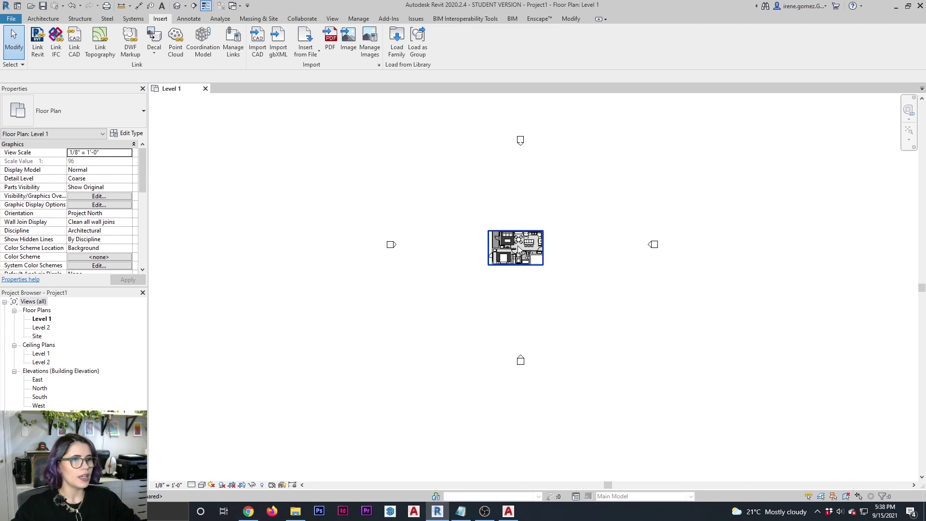
{"action": "left_click", "coordinate": [603, 230]}
{"action": "key", "text": "ctrl+z"}
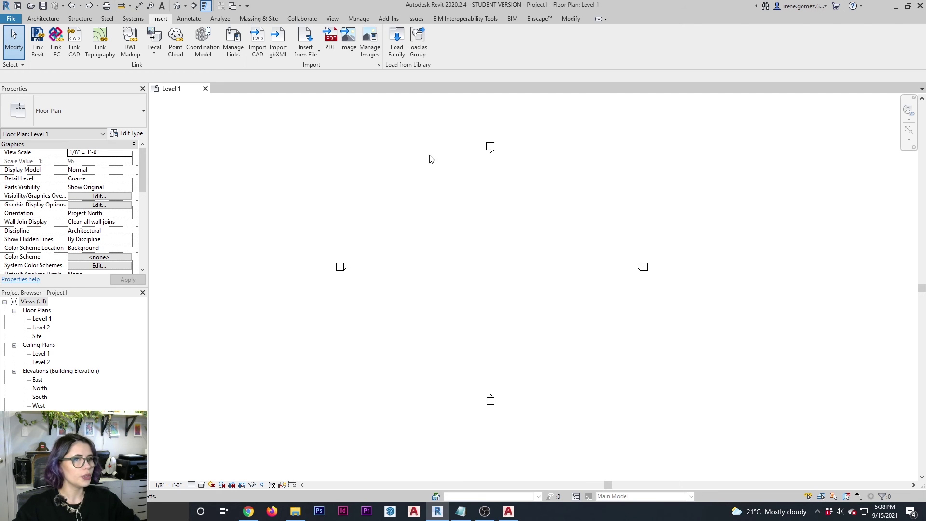
Check which placement levels a CAD import offers from the Level 1 plan, and cancel the import.
{"action": "left_click", "coordinate": [257, 43]}
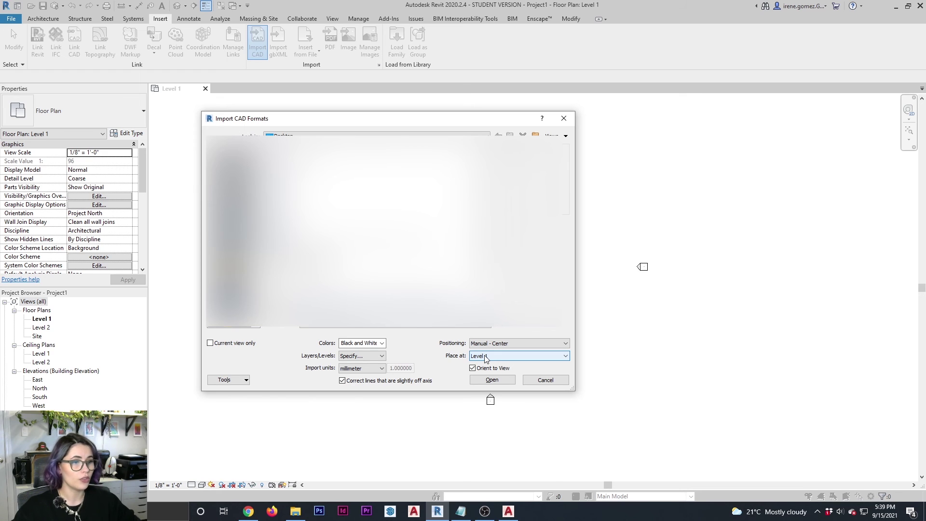
{"action": "left_click", "coordinate": [564, 357]}
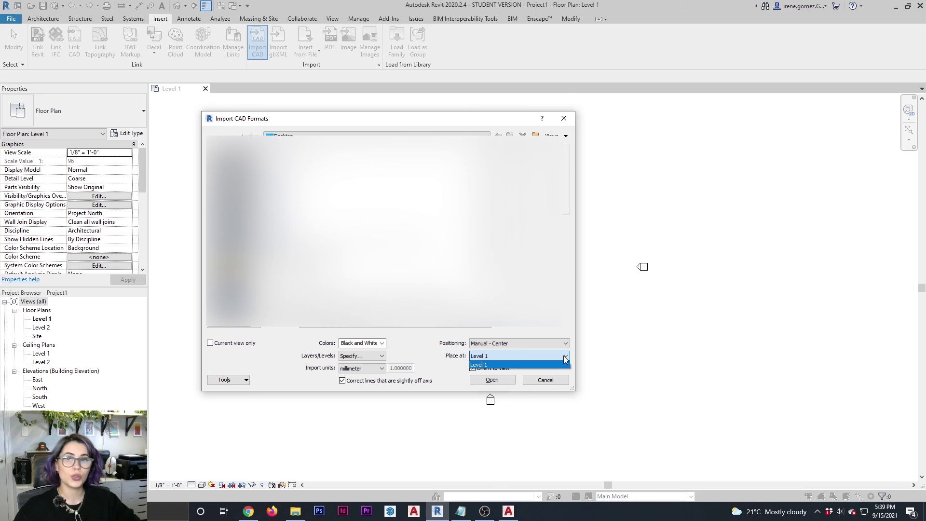
{"action": "left_click", "coordinate": [548, 384]}
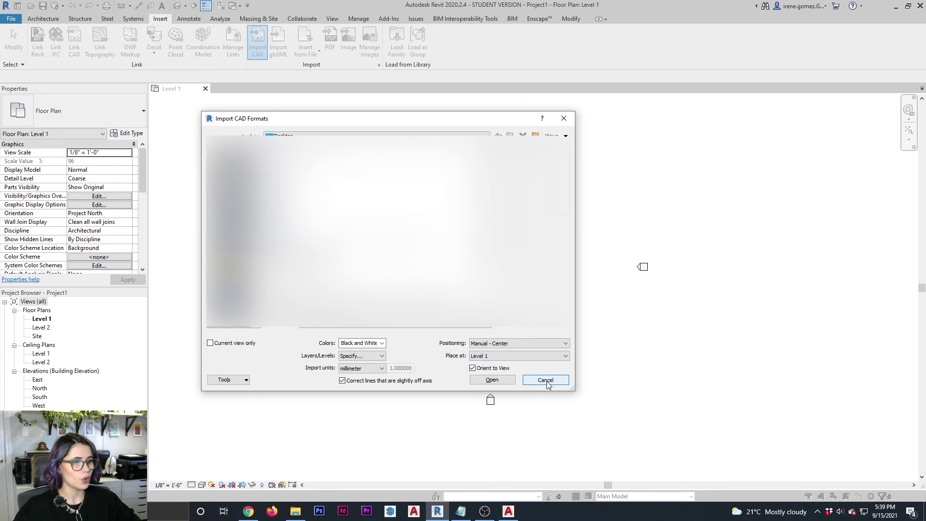
{"action": "left_click", "coordinate": [545, 380]}
Open the Level 2 floor plan, check which placement levels a CAD import offers there, and leave without importing.
{"action": "left_click", "coordinate": [42, 328]}
{"action": "double_click", "coordinate": [43, 328]}
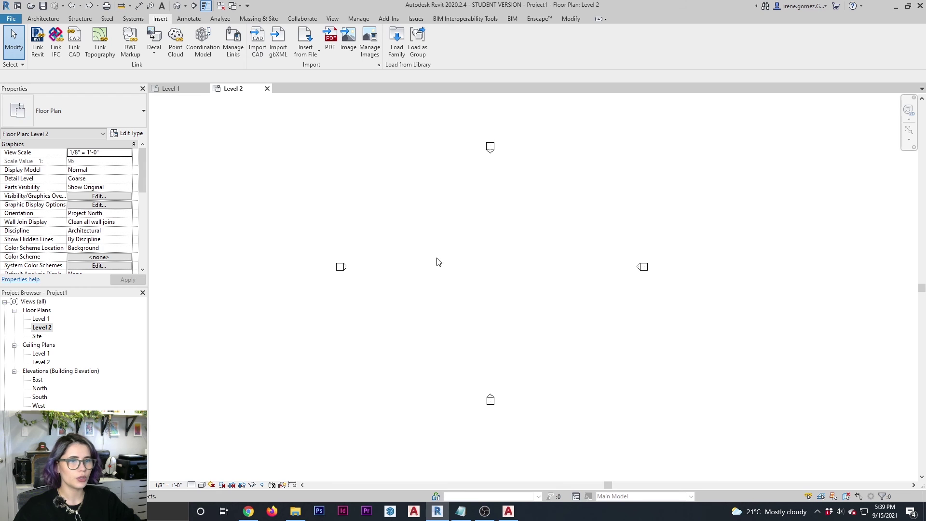
{"action": "left_click", "coordinate": [257, 51]}
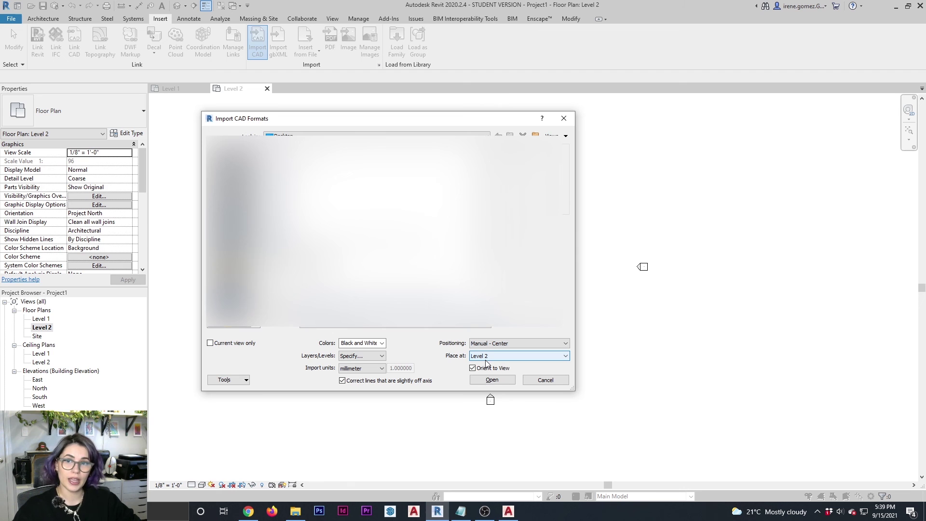
{"action": "left_click", "coordinate": [513, 358]}
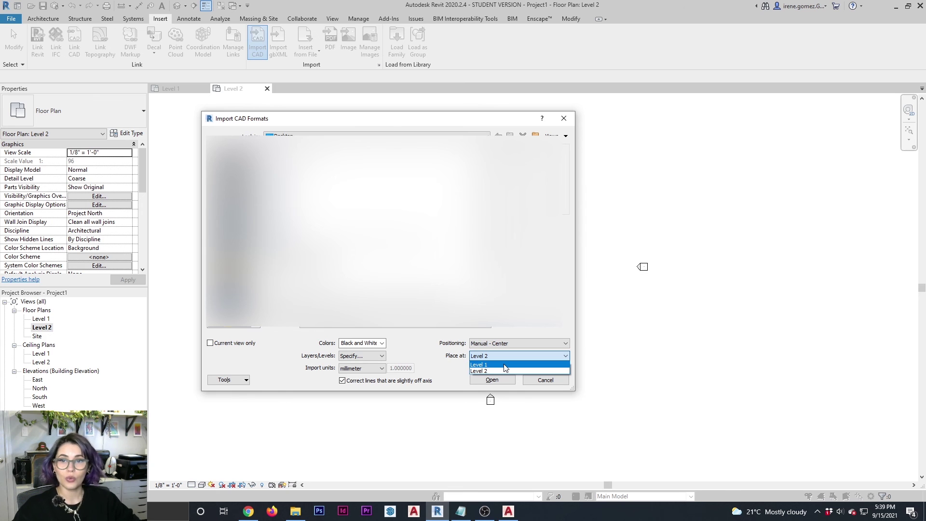
{"action": "left_click", "coordinate": [544, 371]}
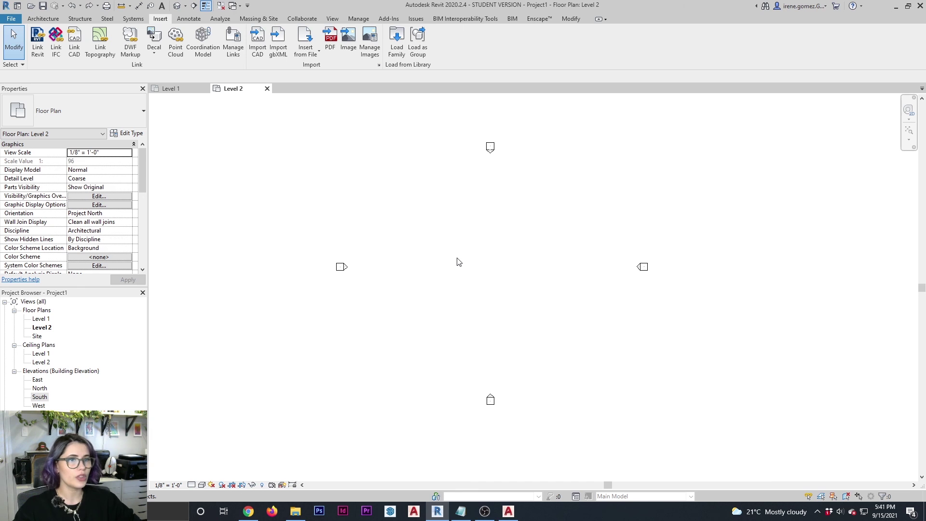
Import the condo plan into the South elevation with all listed layers checked, placing it across the two level lines.
{"action": "double_click", "coordinate": [40, 396]}
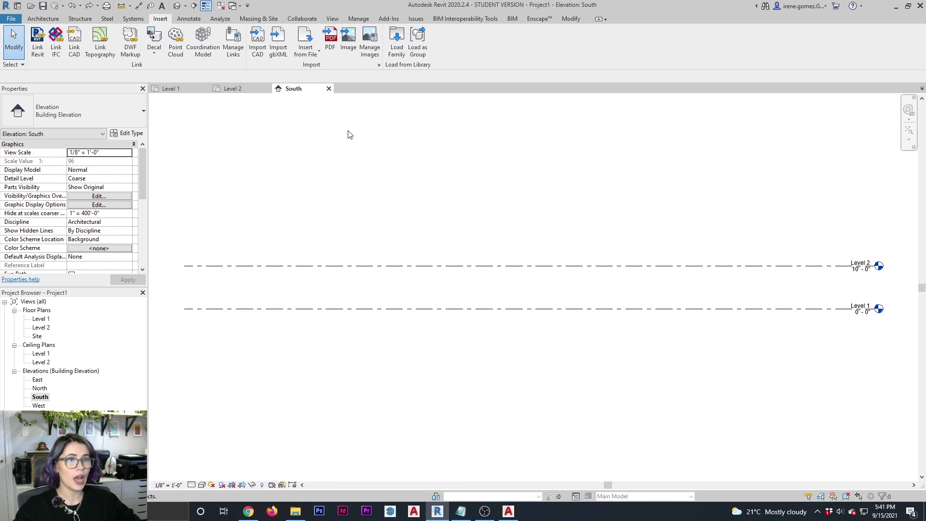
{"action": "left_click", "coordinate": [259, 49]}
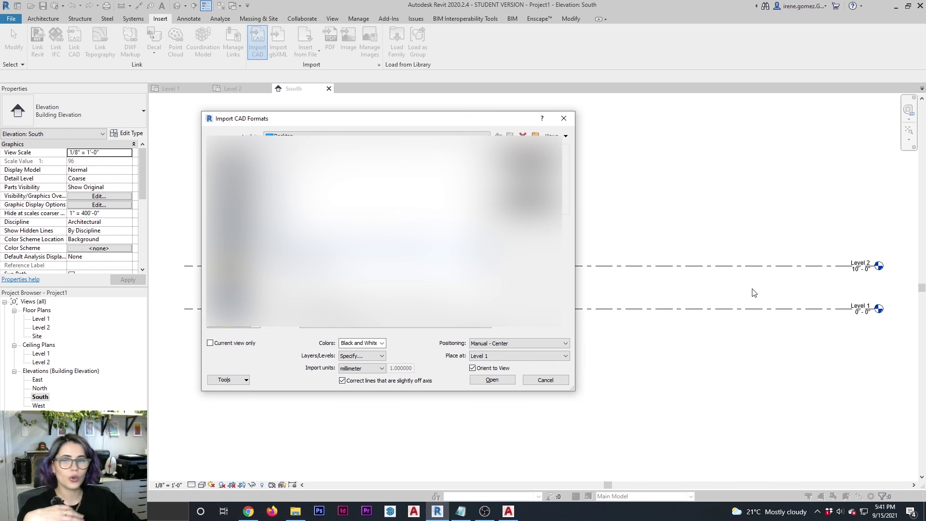
{"action": "left_click", "coordinate": [490, 380]}
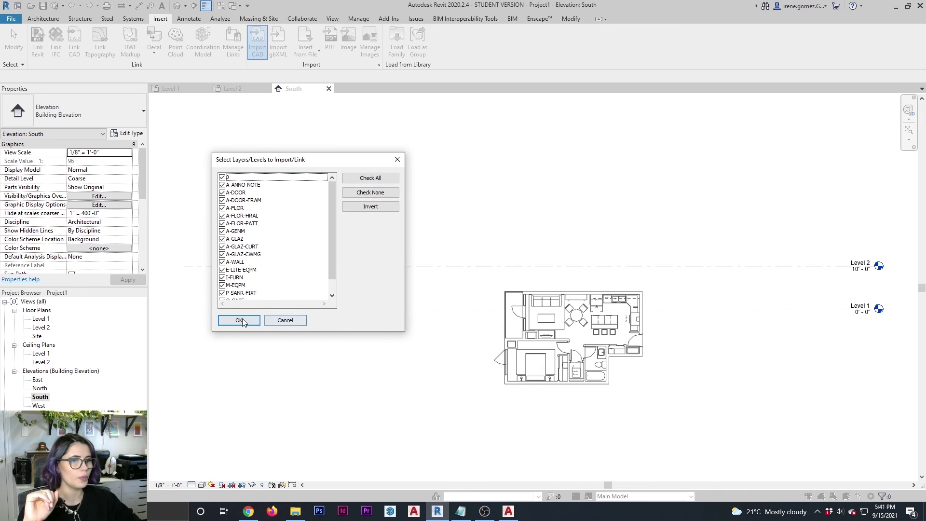
{"action": "left_click", "coordinate": [241, 320]}
{"action": "left_click", "coordinate": [537, 292]}
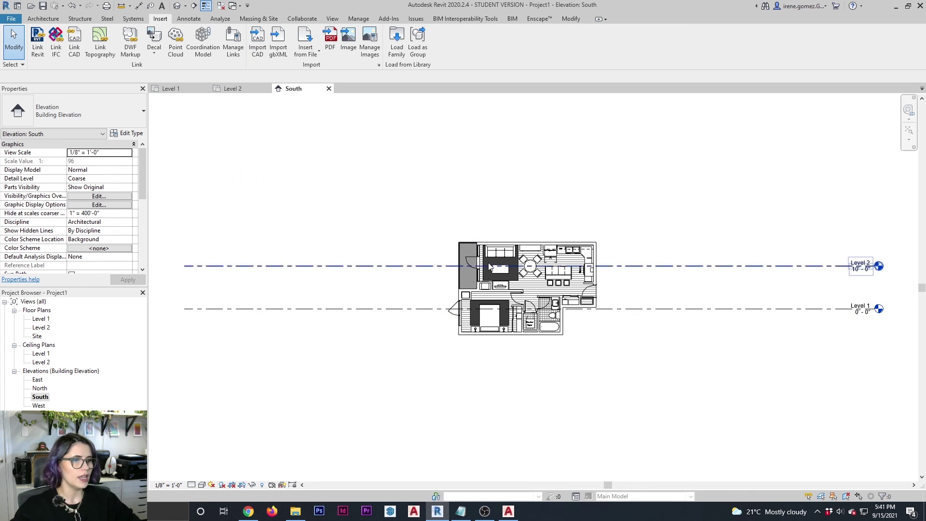
Open the default 3D view, delete the upright condo plan imported from the South elevation, and close the view.
{"action": "left_click", "coordinate": [177, 6]}
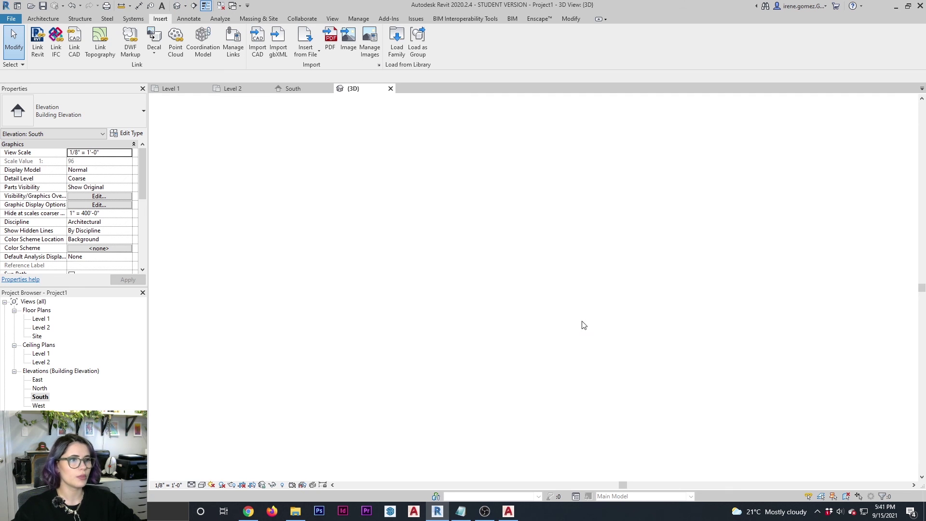
{"action": "mouse_move", "coordinate": [570, 324]}
{"action": "middle_mouse_down", "text": "shift"}
{"action": "mouse_move", "coordinate": [411, 327]}
{"action": "mouse_move", "coordinate": [699, 337]}
{"action": "mouse_move", "coordinate": [523, 343]}
{"action": "mouse_move", "coordinate": [566, 338]}
{"action": "middle_mouse_up", "text": "shift"}
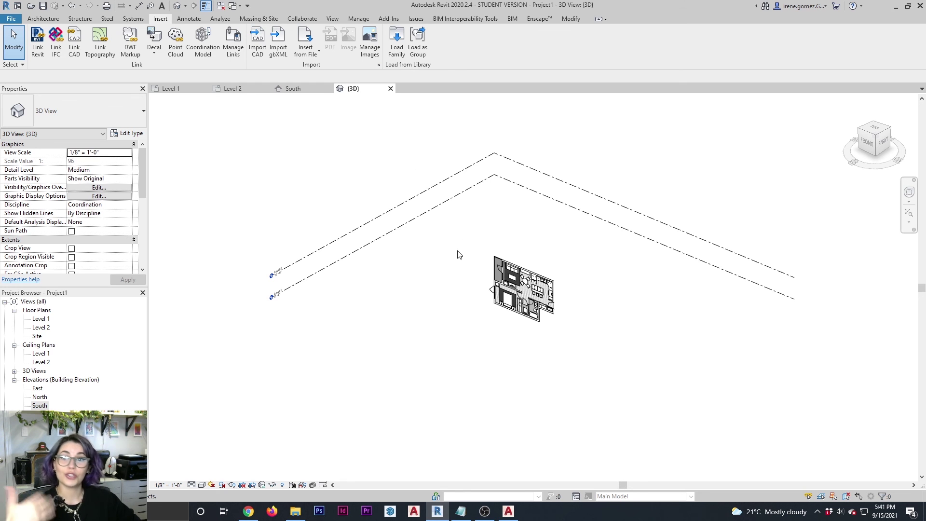
{"action": "left_click", "coordinate": [530, 290]}
{"action": "key", "text": "Delete"}
{"action": "left_click", "coordinate": [391, 89]}
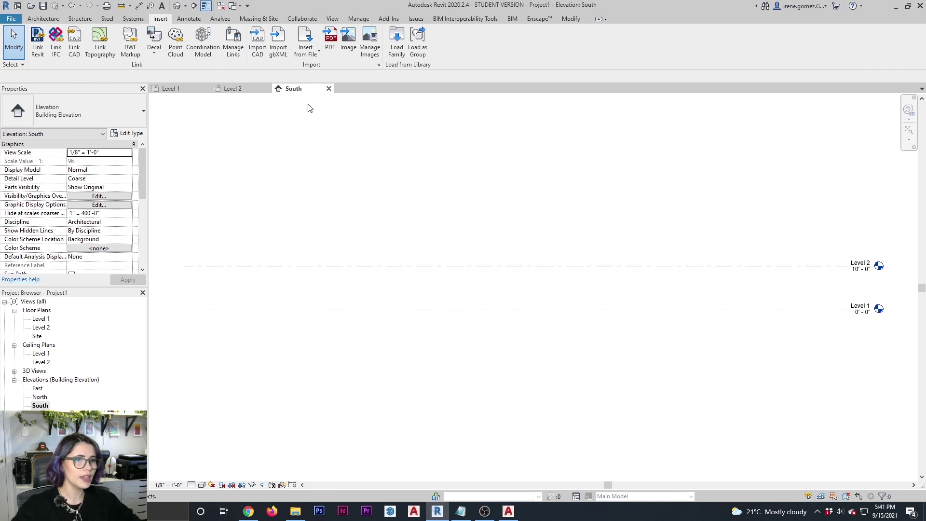
Import the condo plan into the Level 1 floor plan with layers set to All.
{"action": "left_click", "coordinate": [180, 88]}
{"action": "left_click", "coordinate": [257, 43]}
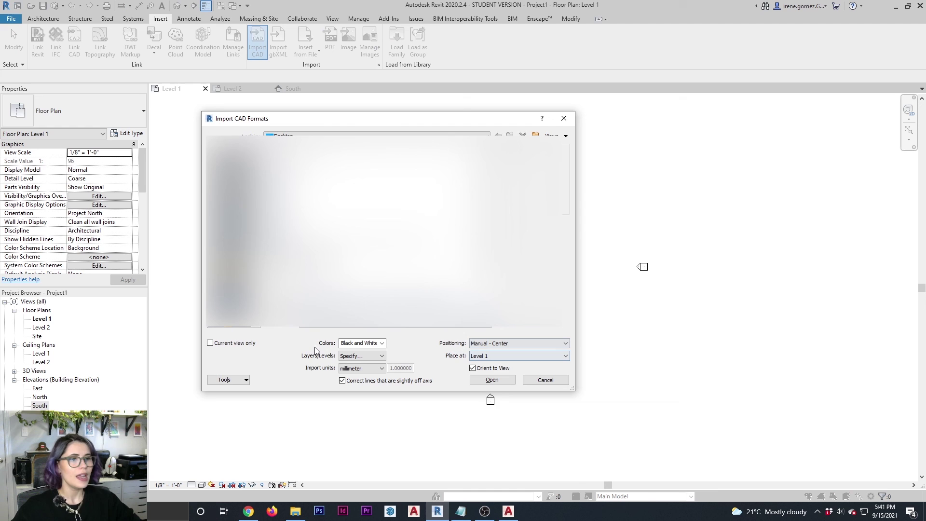
{"action": "left_click", "coordinate": [383, 356]}
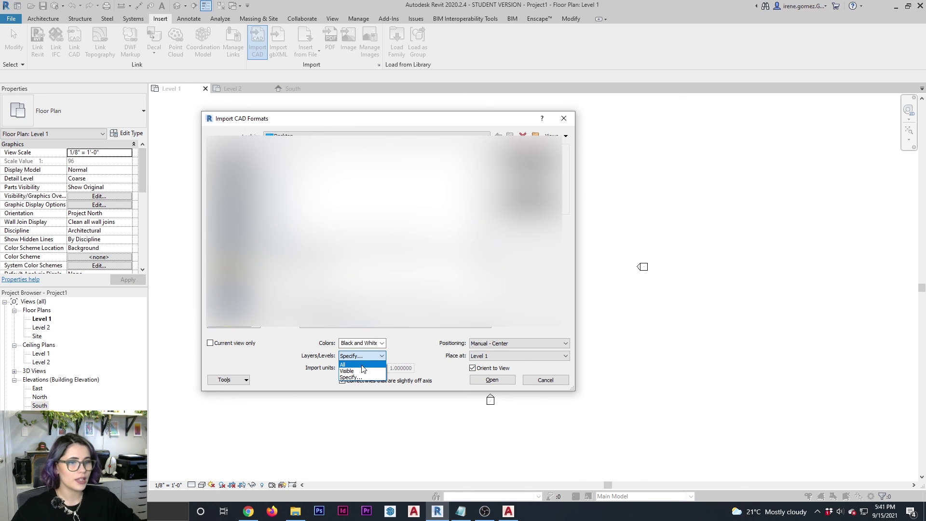
{"action": "left_click", "coordinate": [362, 365]}
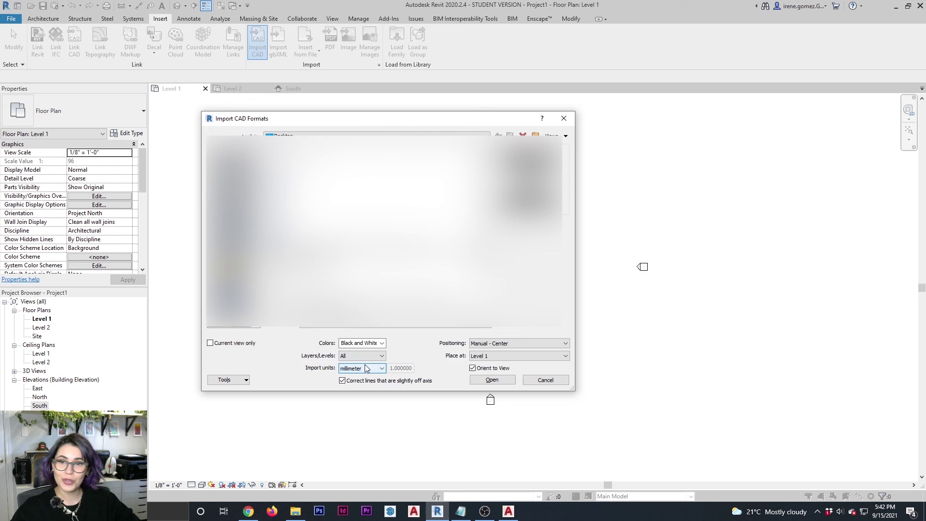
{"action": "left_click", "coordinate": [492, 379]}
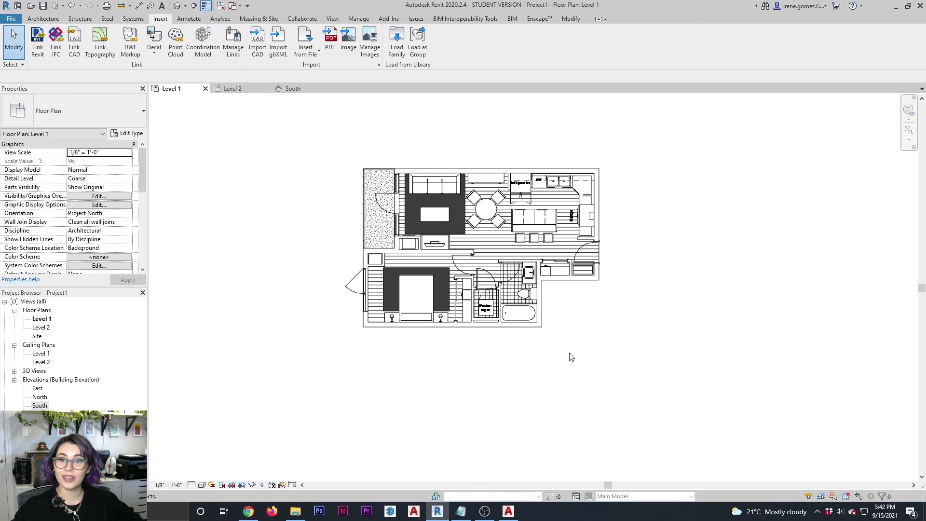